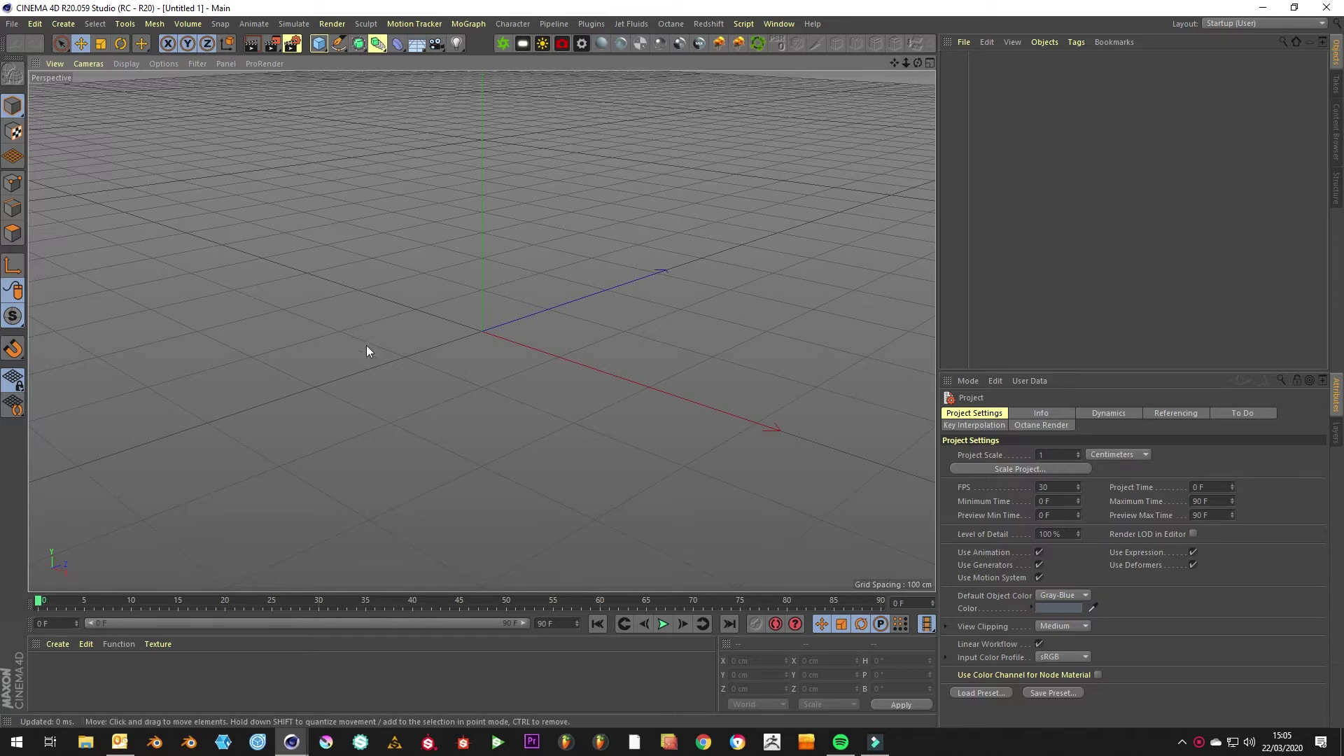
Step: Replace the default perspective view with a single maximised Right orthographic view
middle_click(504, 320)
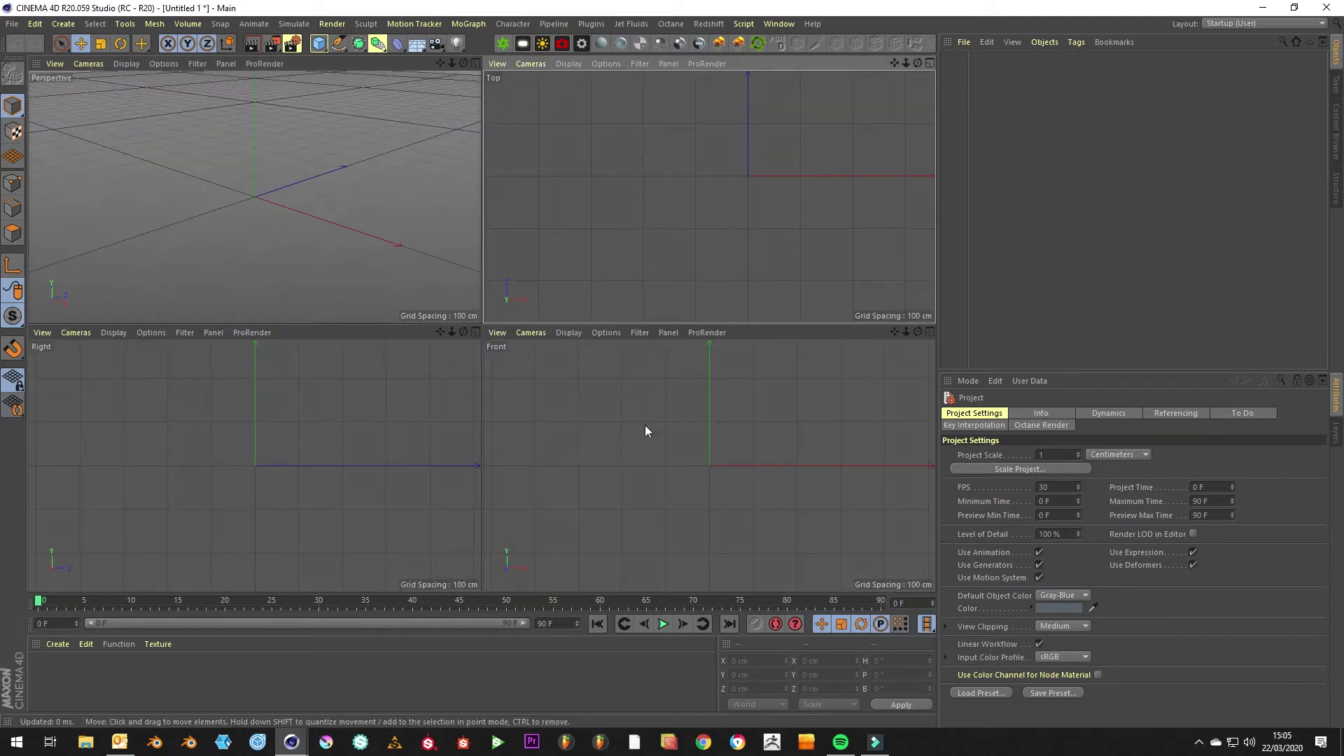
middle_click(364, 405)
Step: Pick the Pen tool in Bezier mode from the spline tools flyout
click(340, 44)
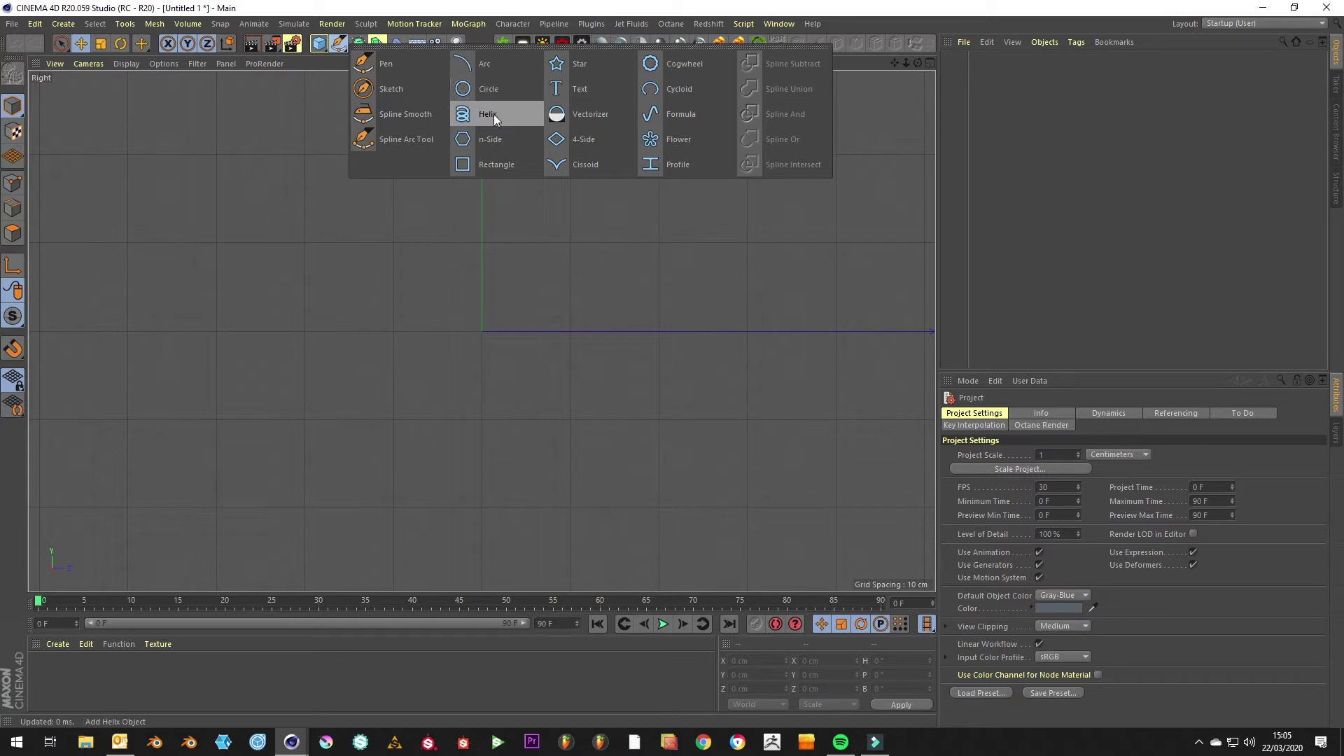
click(407, 71)
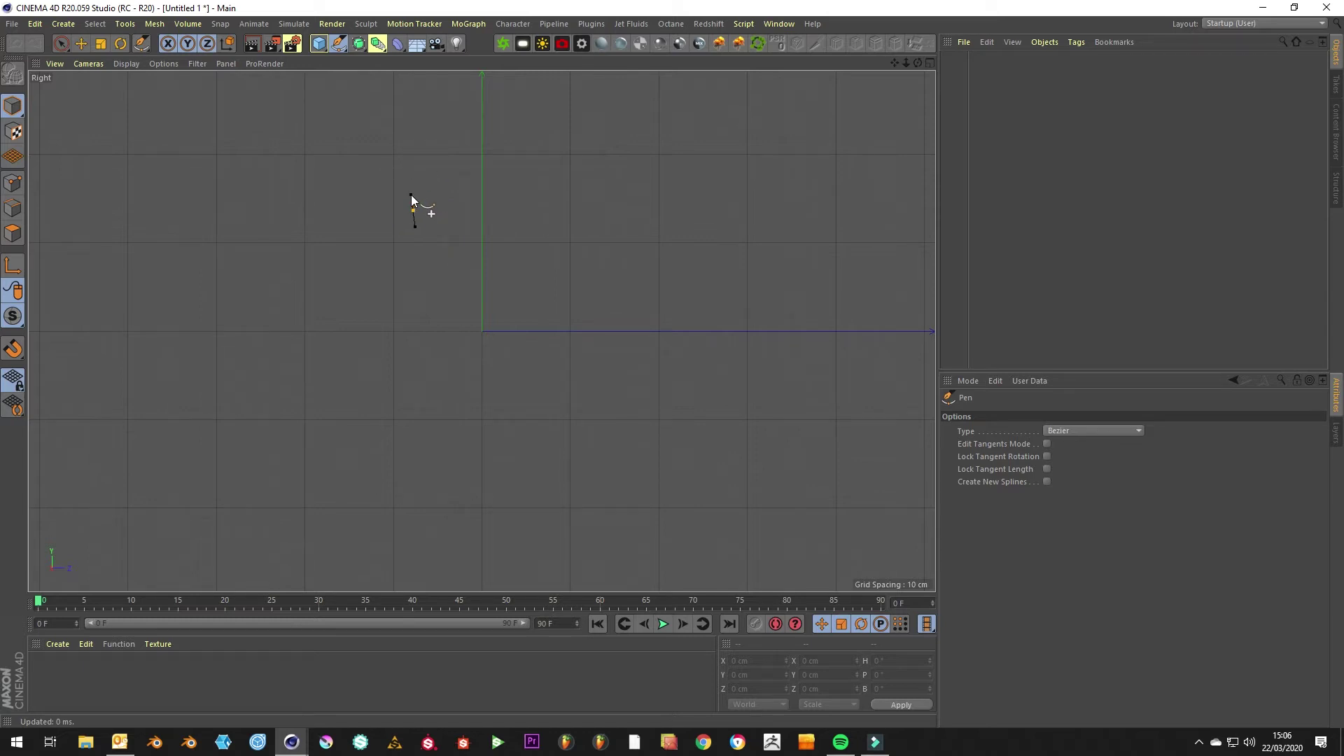
Step: Trace the glass half-profile in Bezier points: rim, curved bowl, long stem and flared foot
click(412, 200)
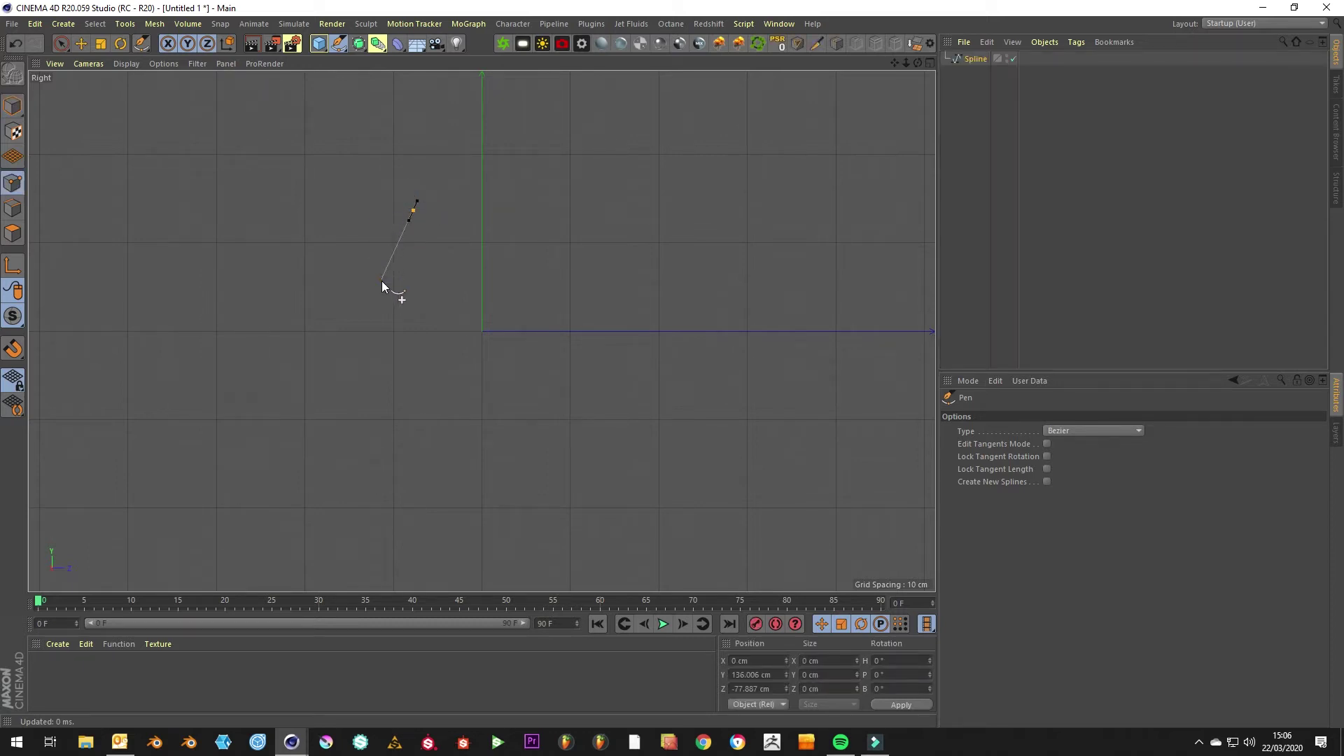
drag(388, 281, 417, 368)
drag(459, 368, 468, 377)
click(478, 398)
scroll(476, 538, down, 2)
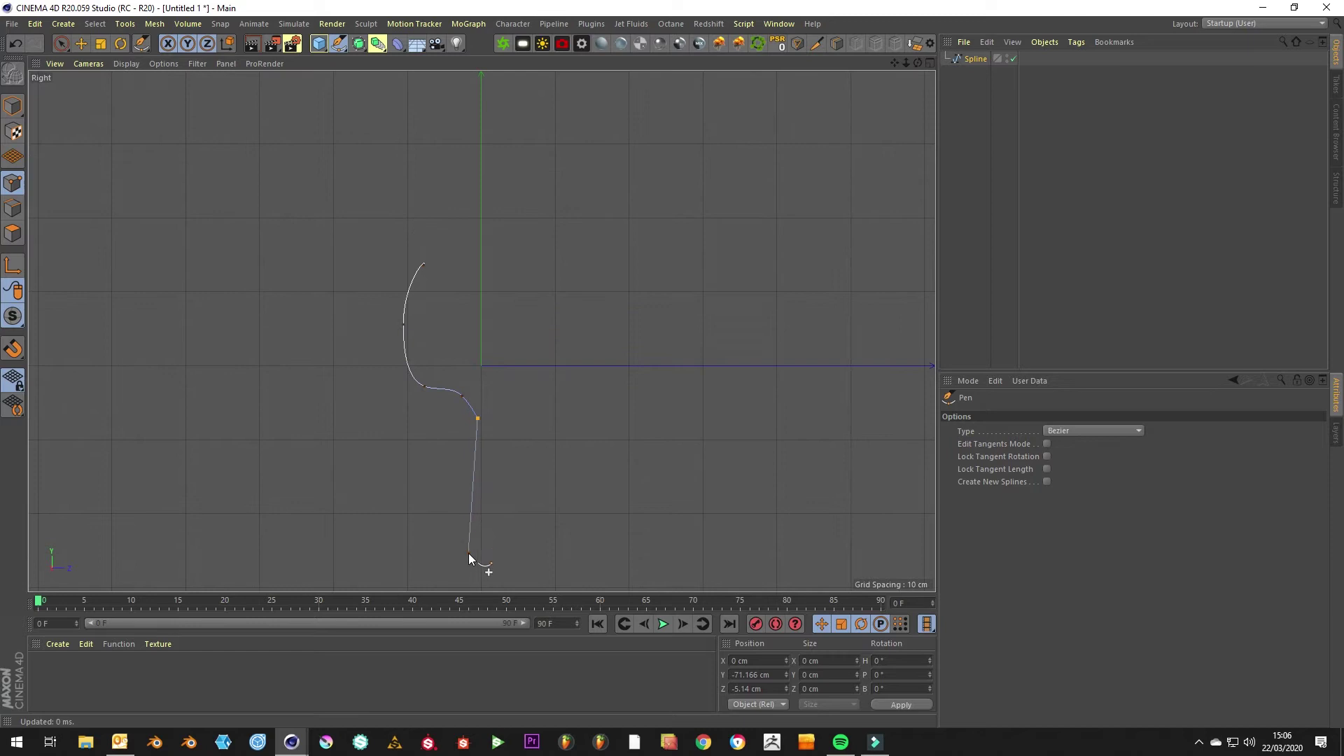
click(477, 565)
click(459, 574)
click(431, 582)
Step: Switch to the Move tool and maximise the Perspective view, orbiting to see the profile
key(e)
middle_click(479, 585)
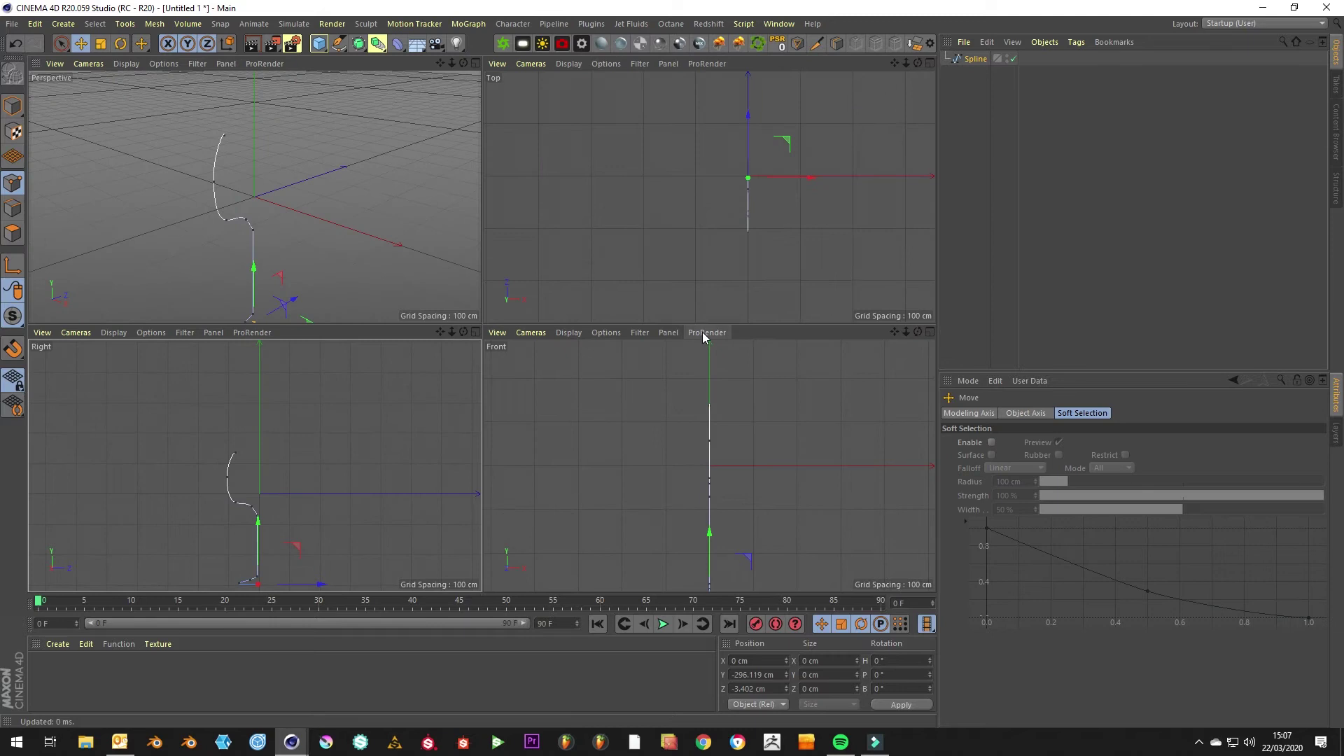
middle_click(216, 195)
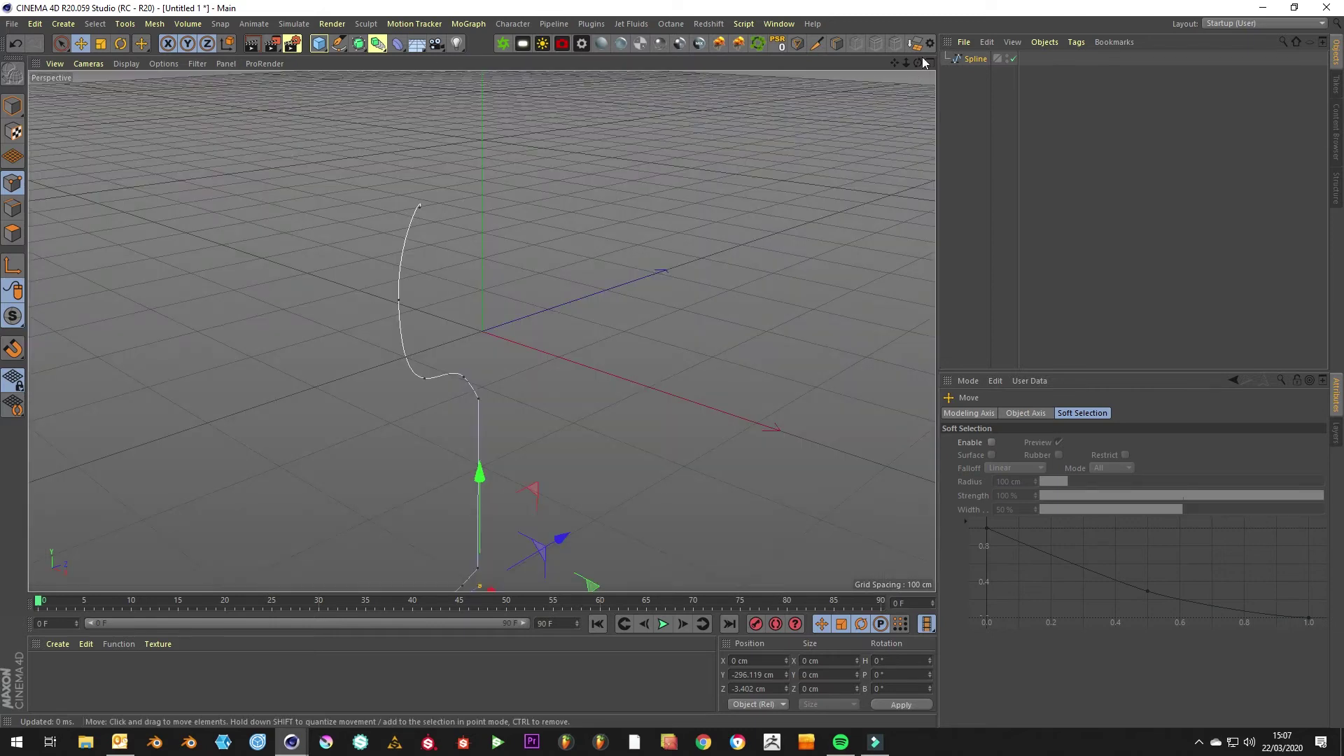
drag(918, 64, 888, 74)
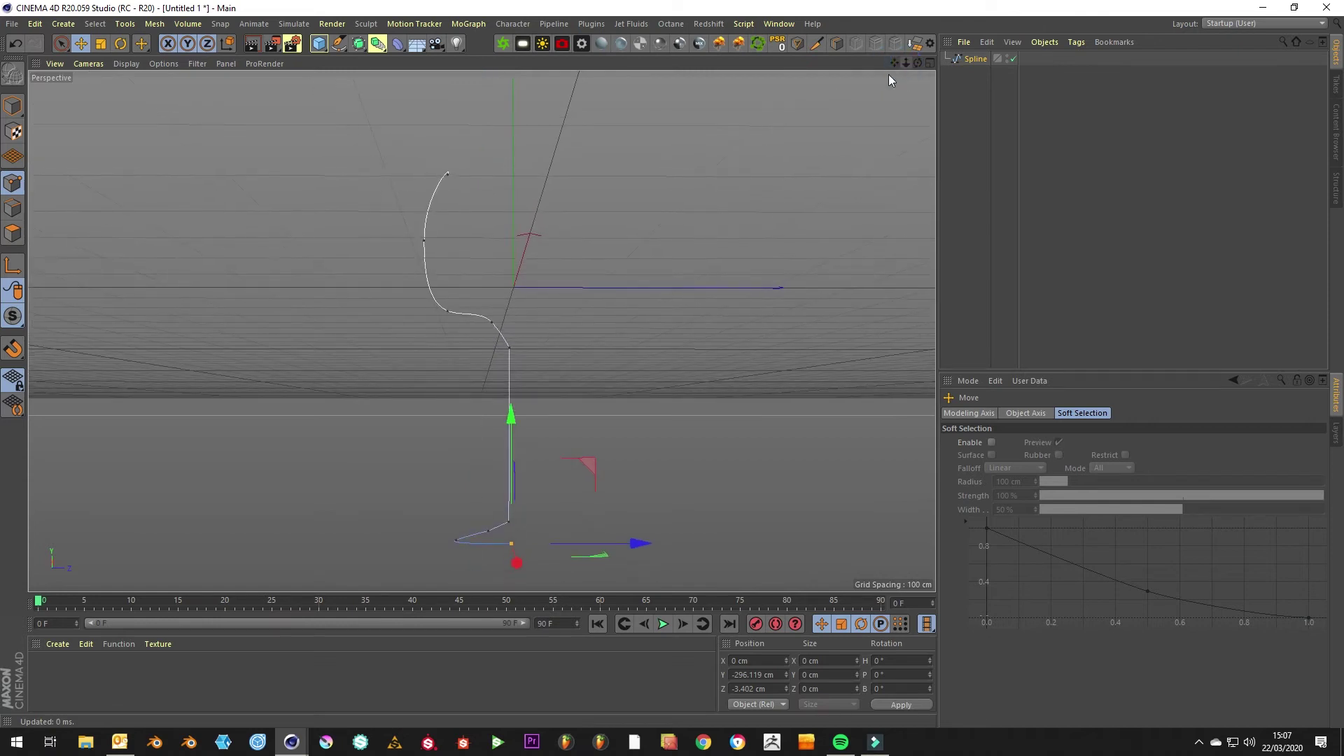
click(509, 348)
click(493, 323)
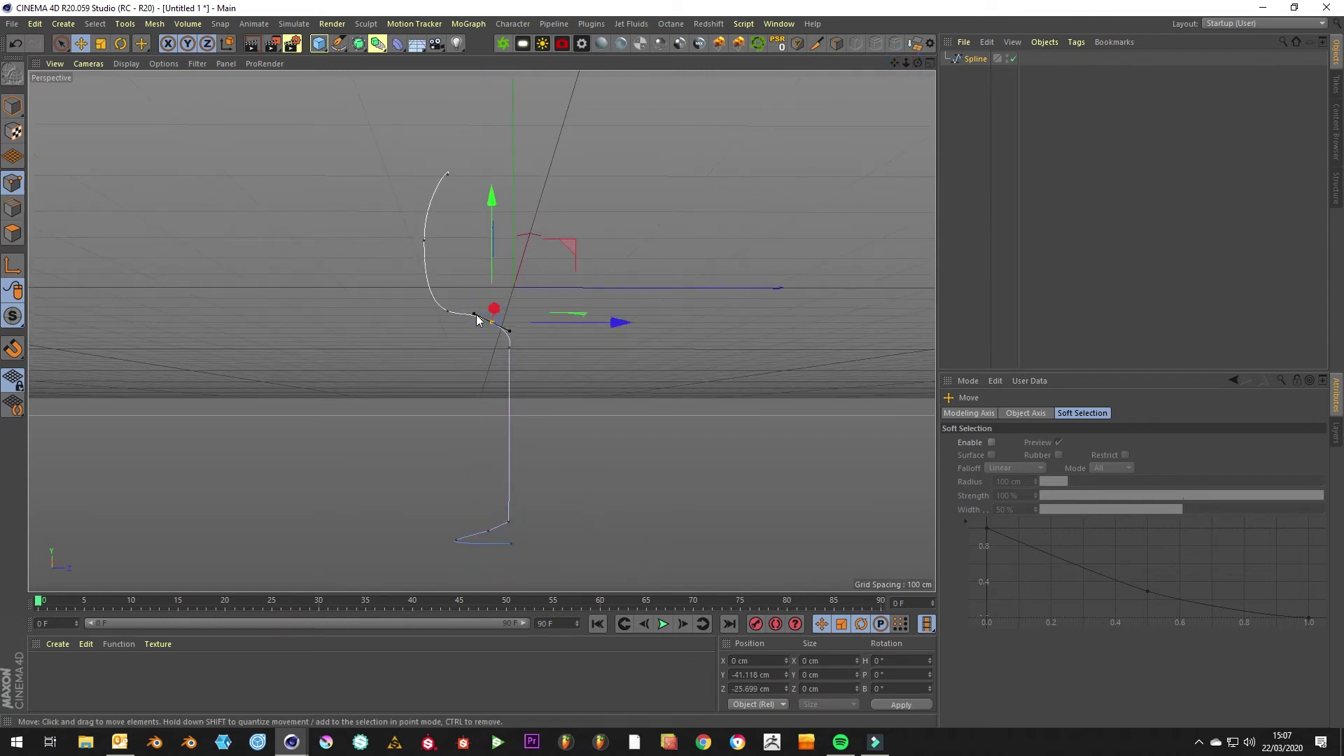
click(630, 372)
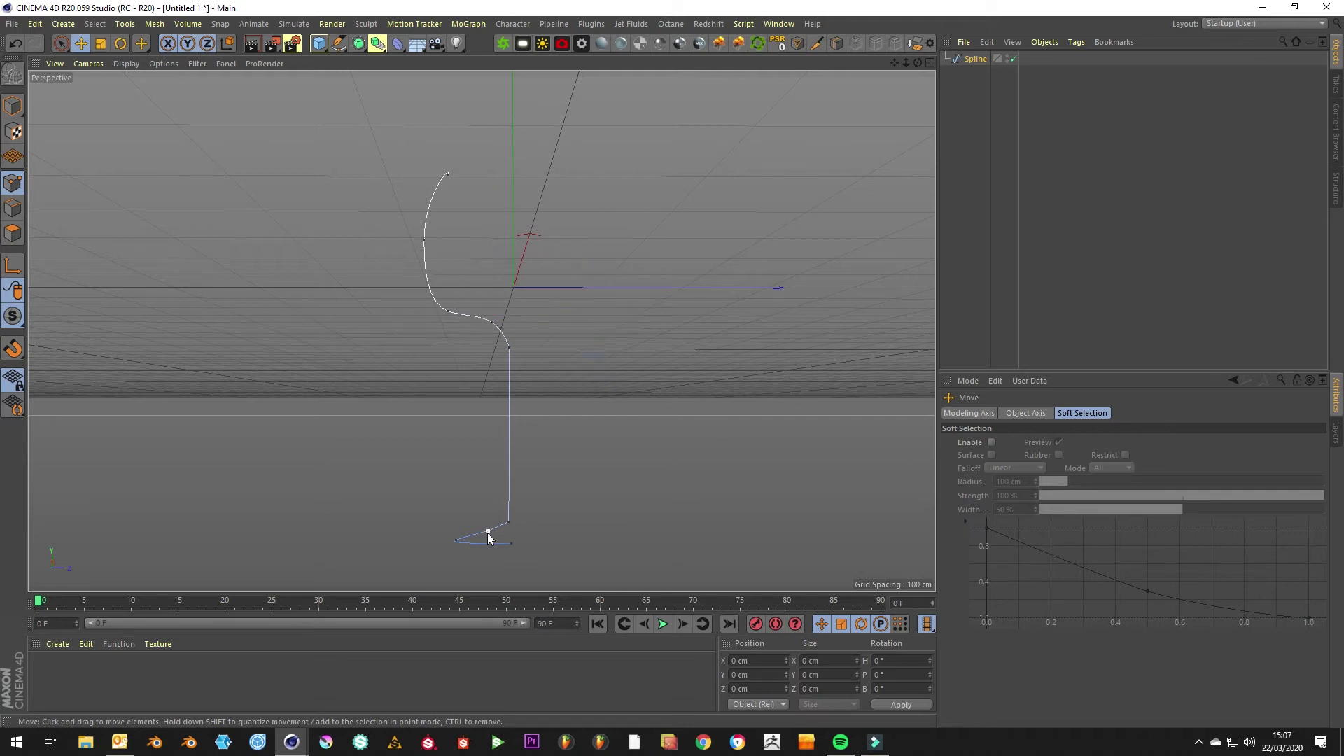
Step: Select the four foot points and drag them down about 50 cm along Y
click(457, 540)
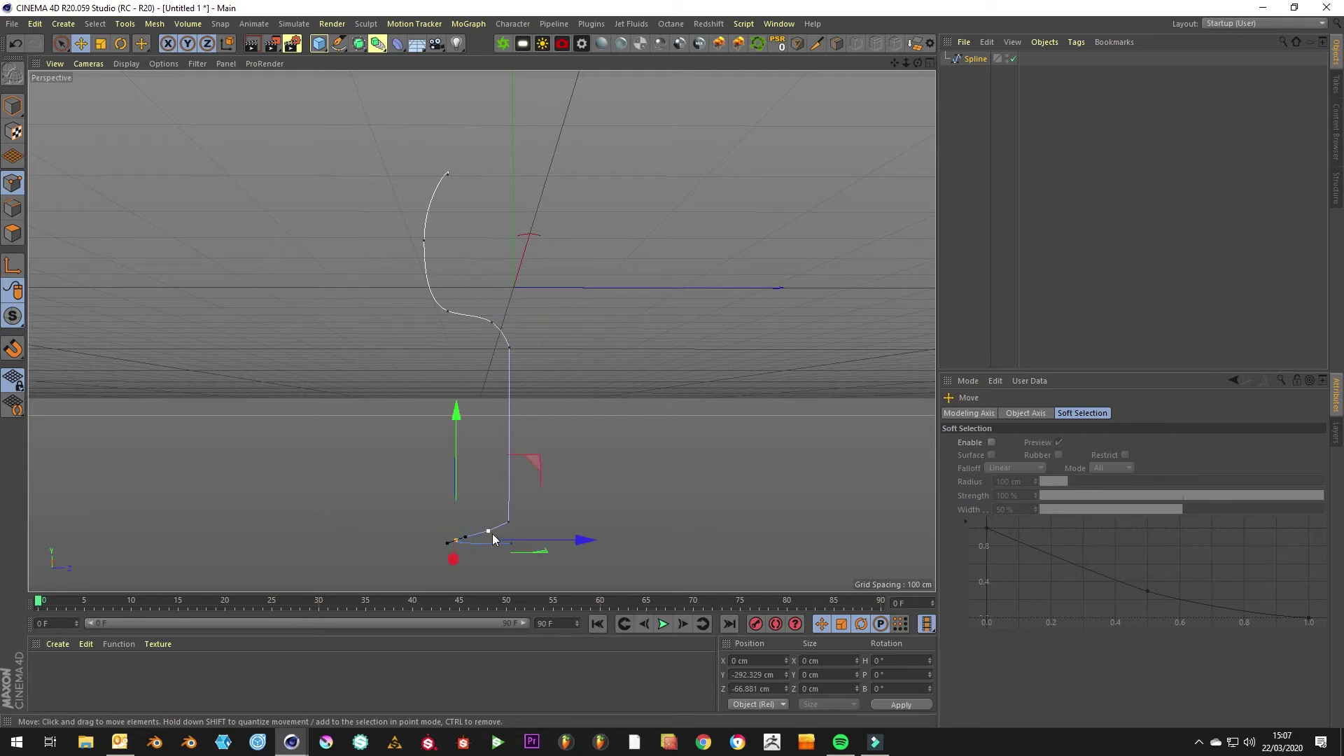
shift+click(488, 532)
shift+click(511, 543)
shift+click(508, 522)
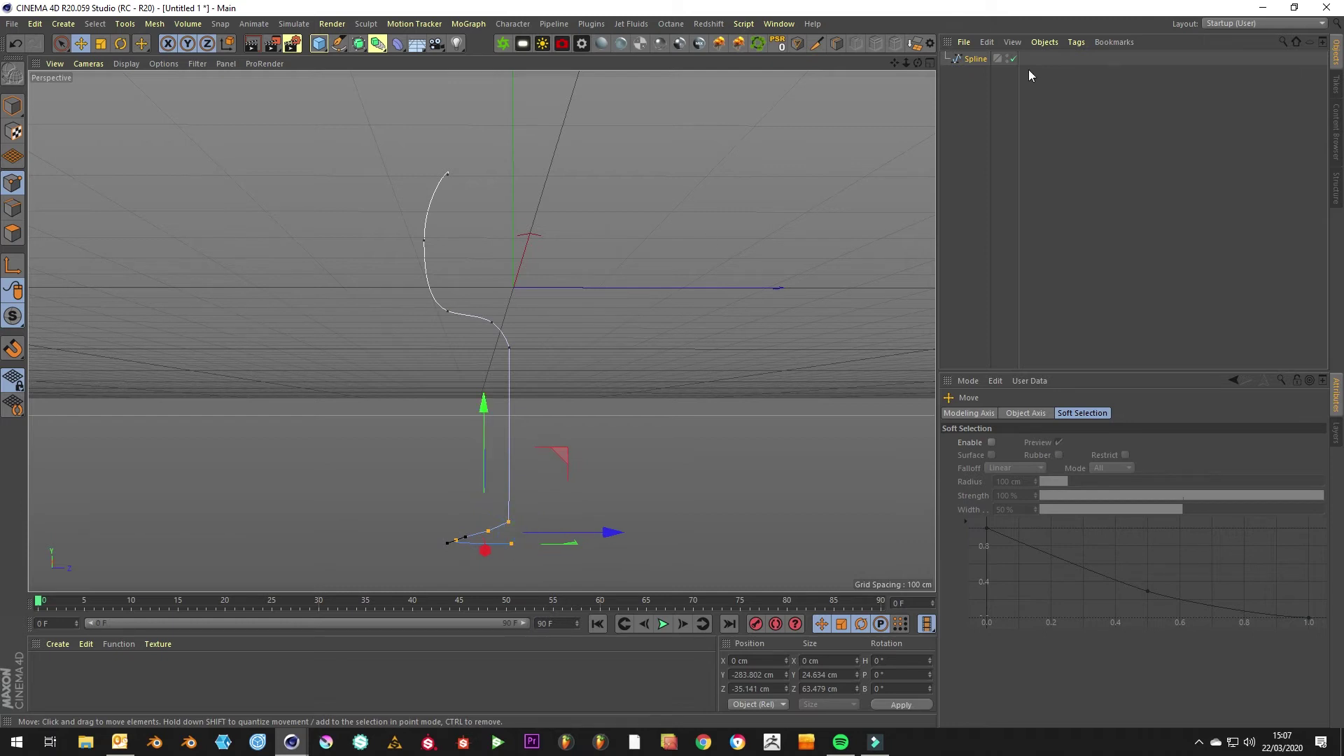
drag(917, 64, 826, 134)
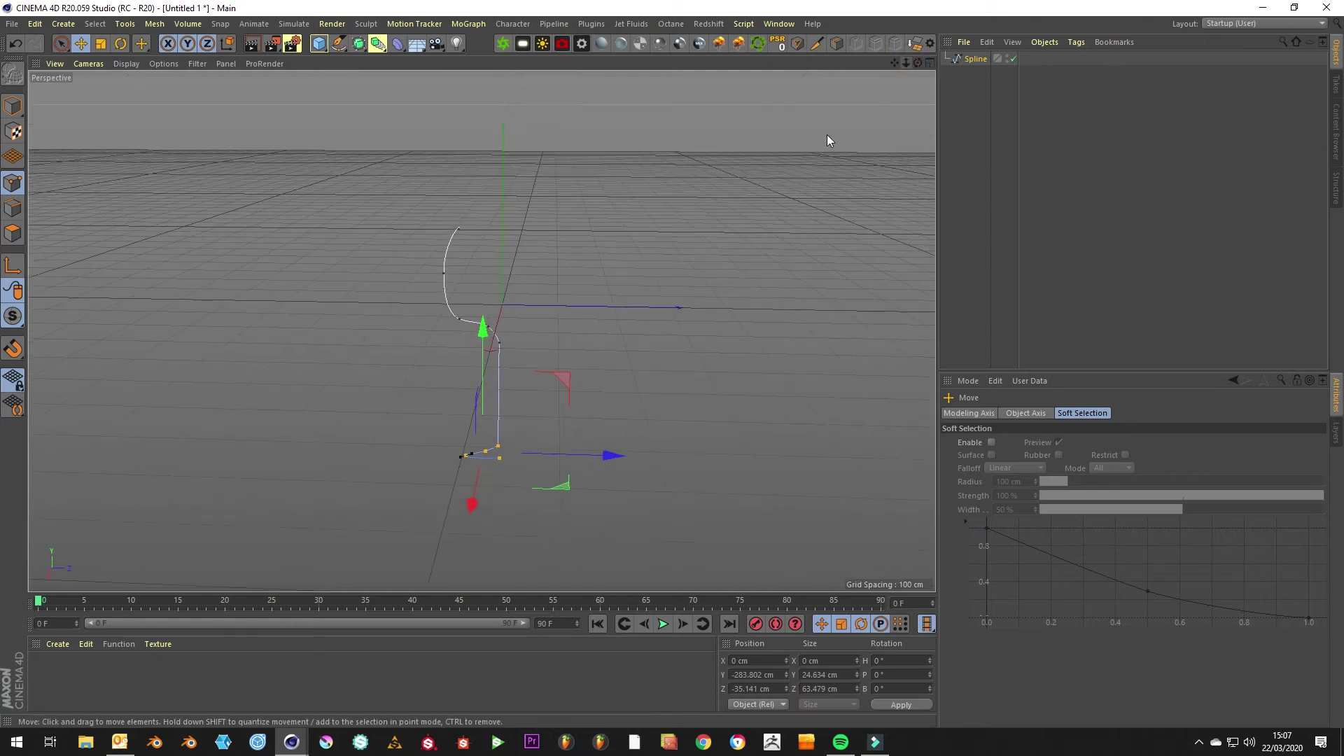
drag(480, 353, 480, 386)
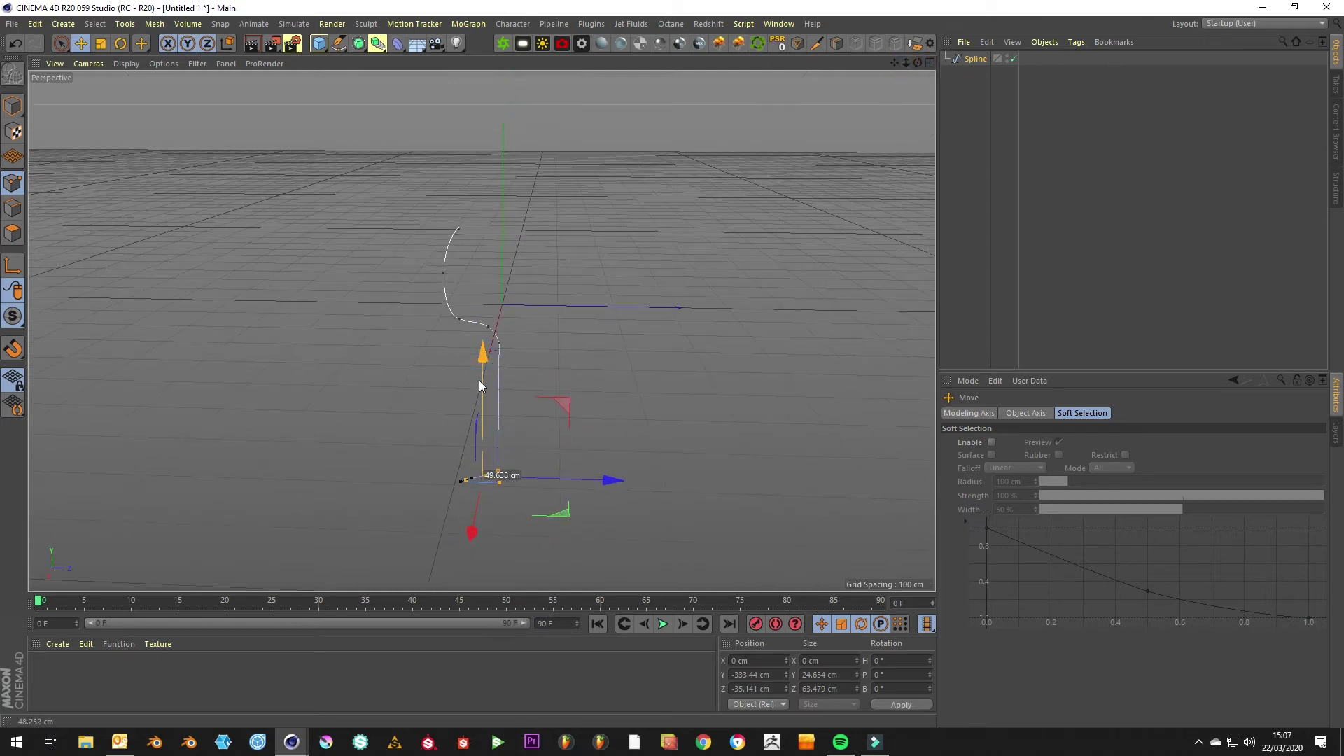
click(571, 342)
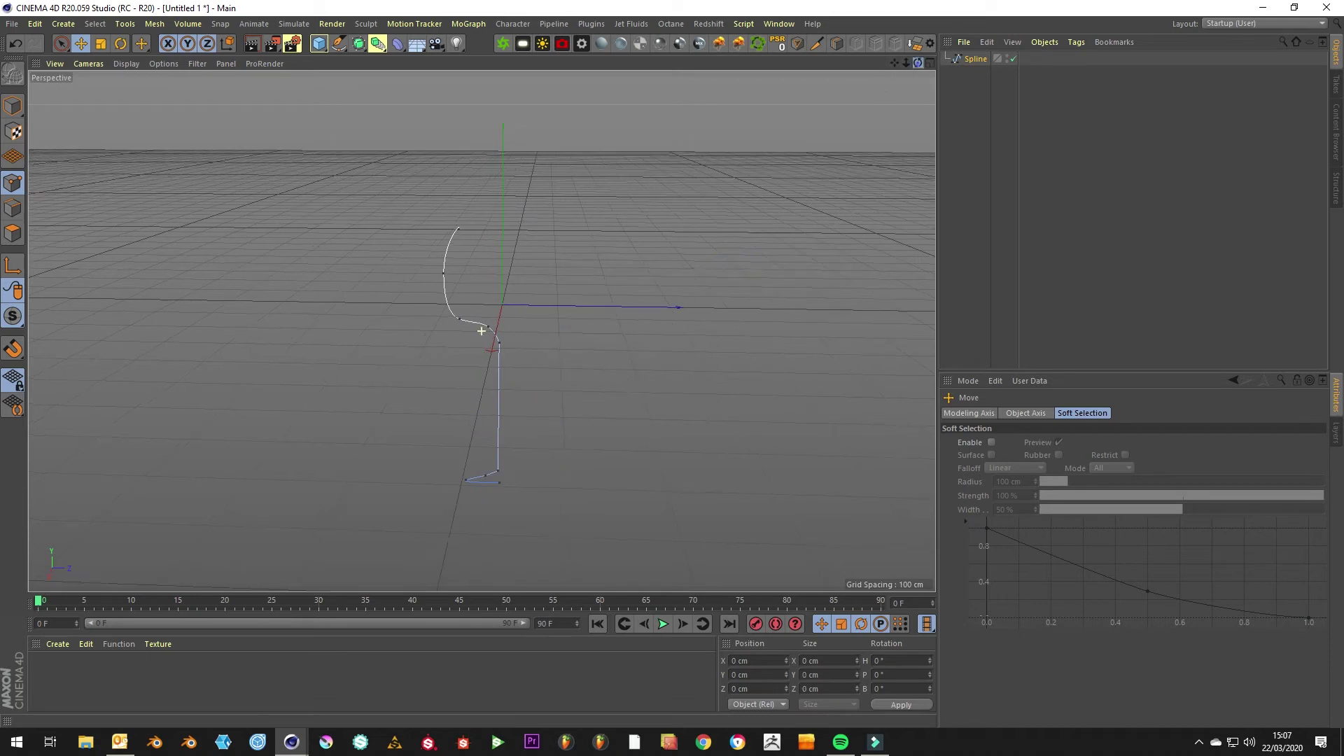
alt+drag(480, 330, 480, 328)
Step: Add a Lathe generator and nest the spline under it to spin the solid glass
click(359, 45)
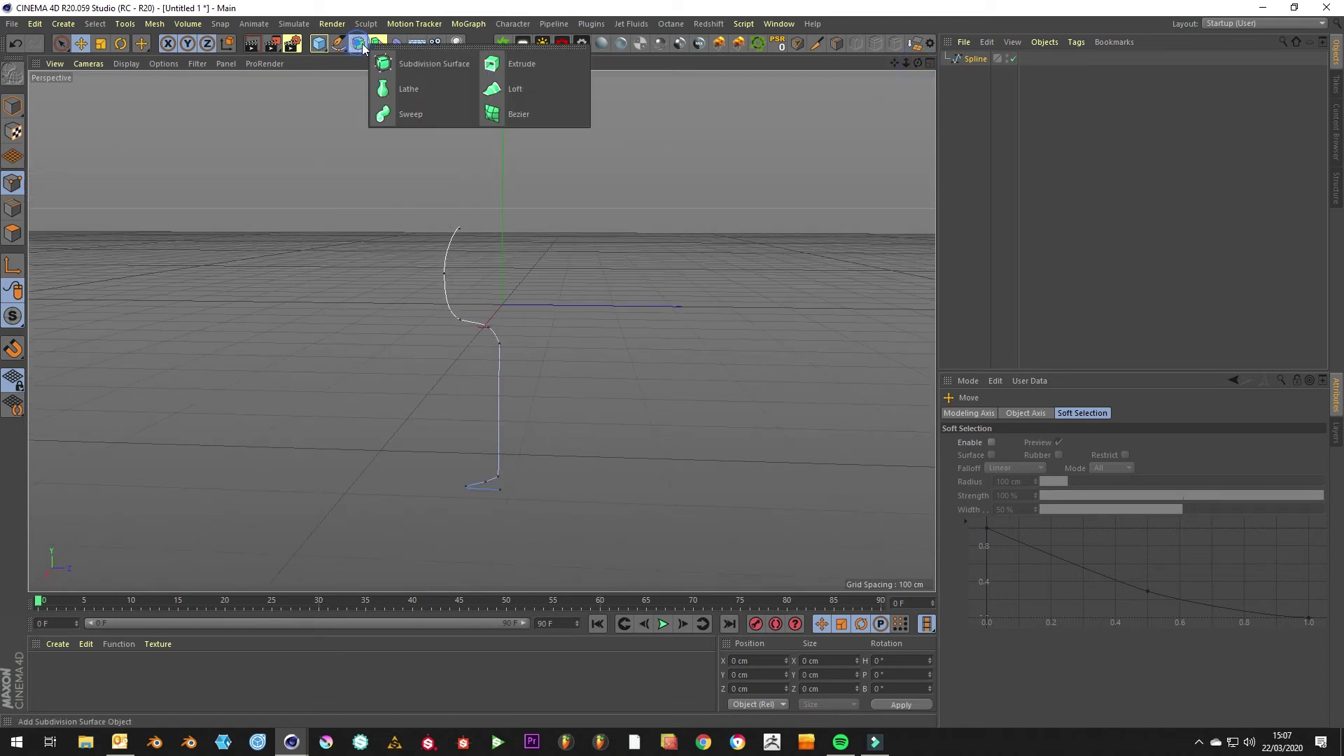
click(422, 96)
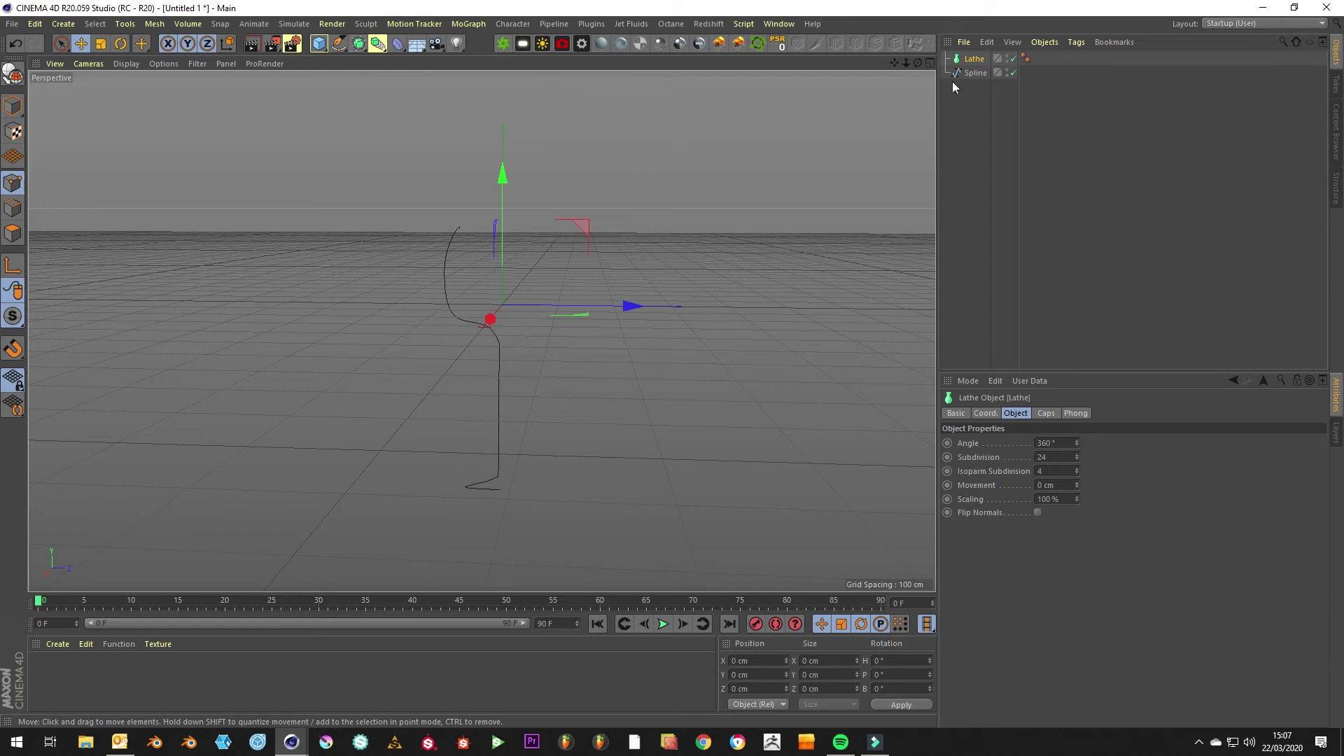
drag(974, 72, 975, 59)
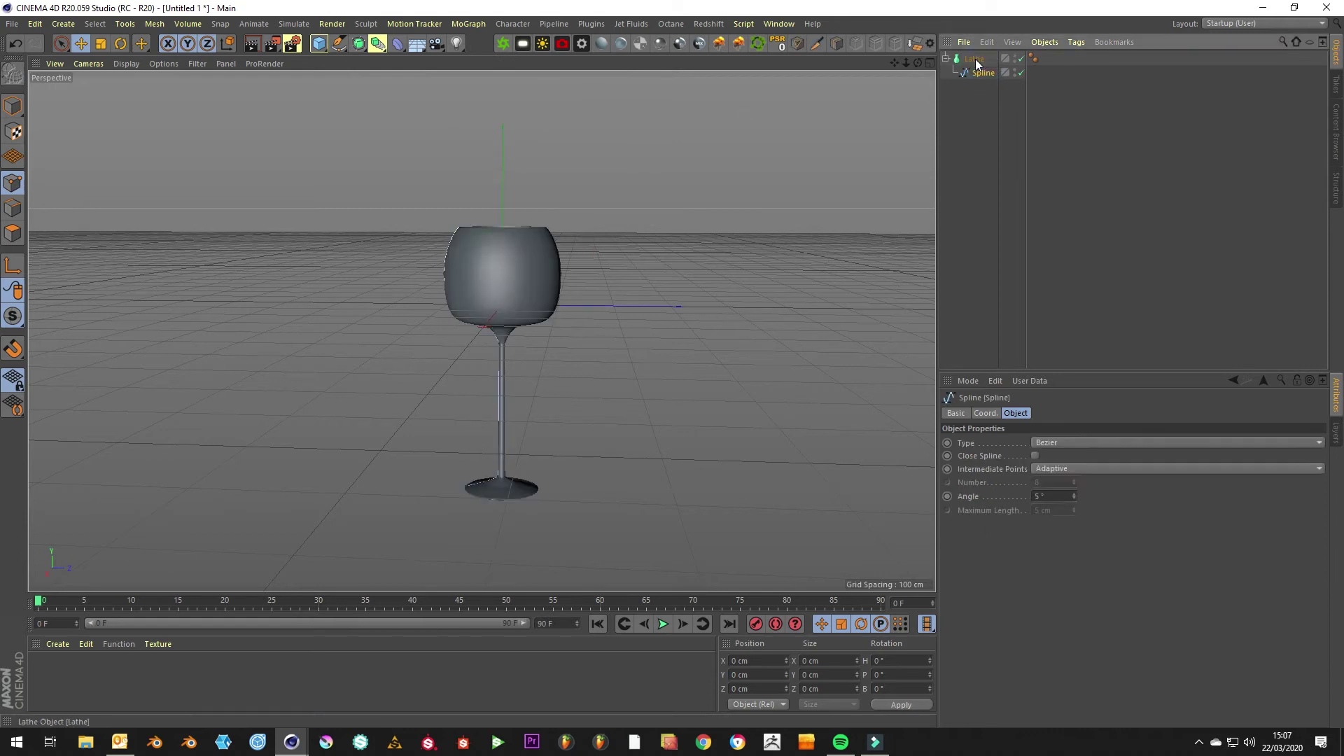
click(972, 191)
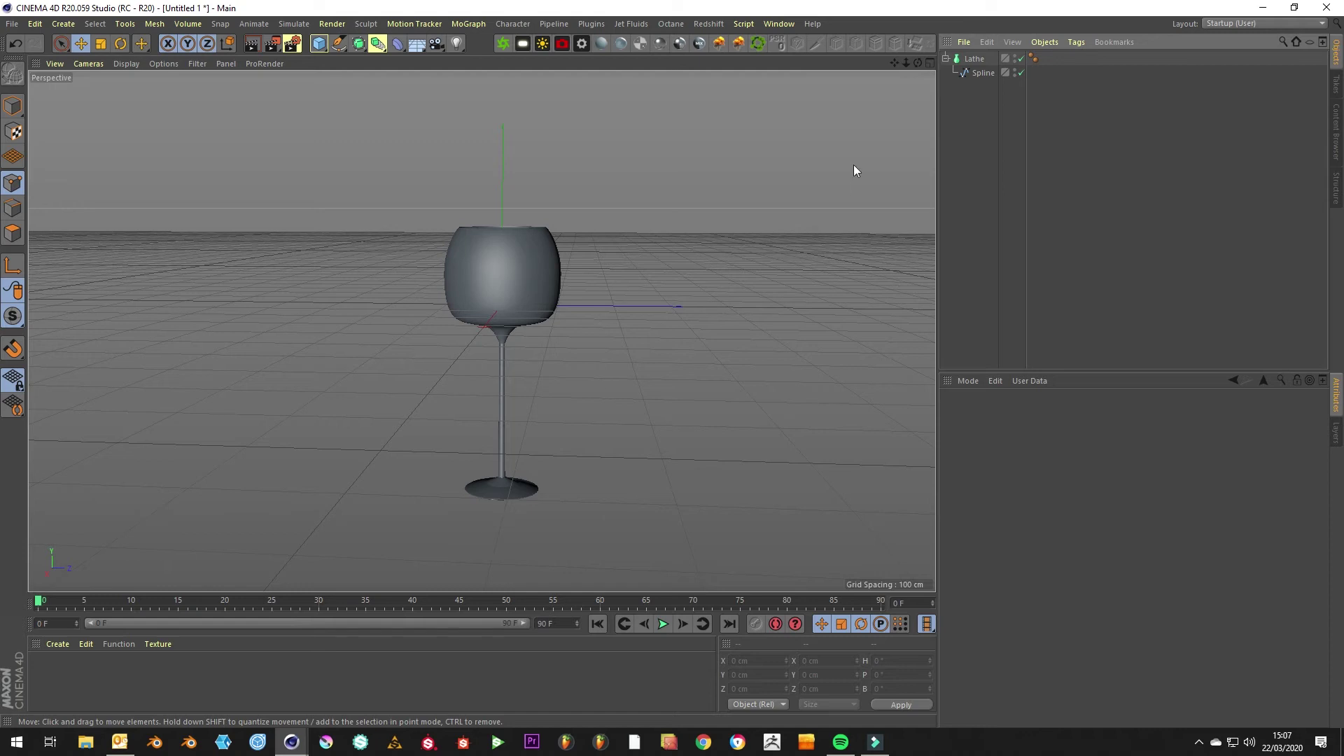
mouse_move(917, 63)
mouse_down()
mouse_move(937, 91)
mouse_move(931, 77)
mouse_up()
drag(482, 331, 532, 359)
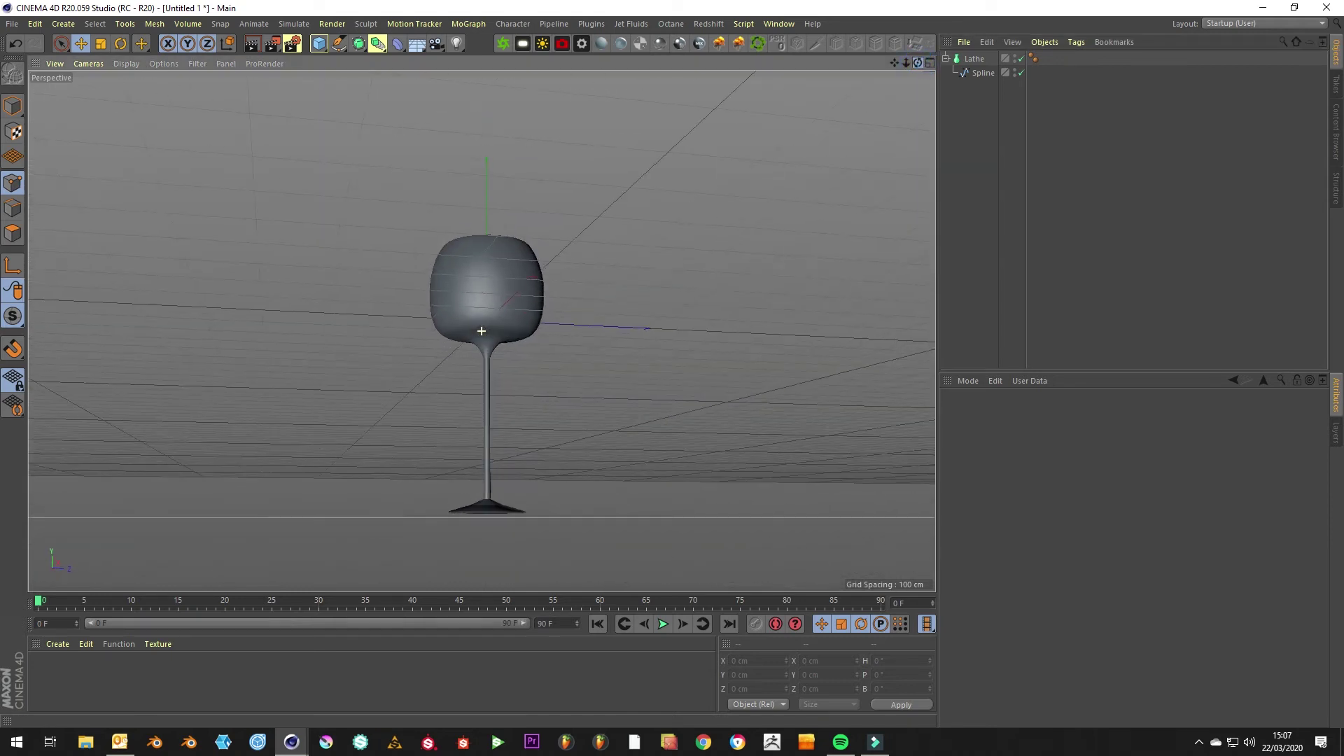
Step: In the maximised Right view, pull the bowl-stem join point up and outward, shortening its tangent
middle_click(501, 351)
middle_click(379, 418)
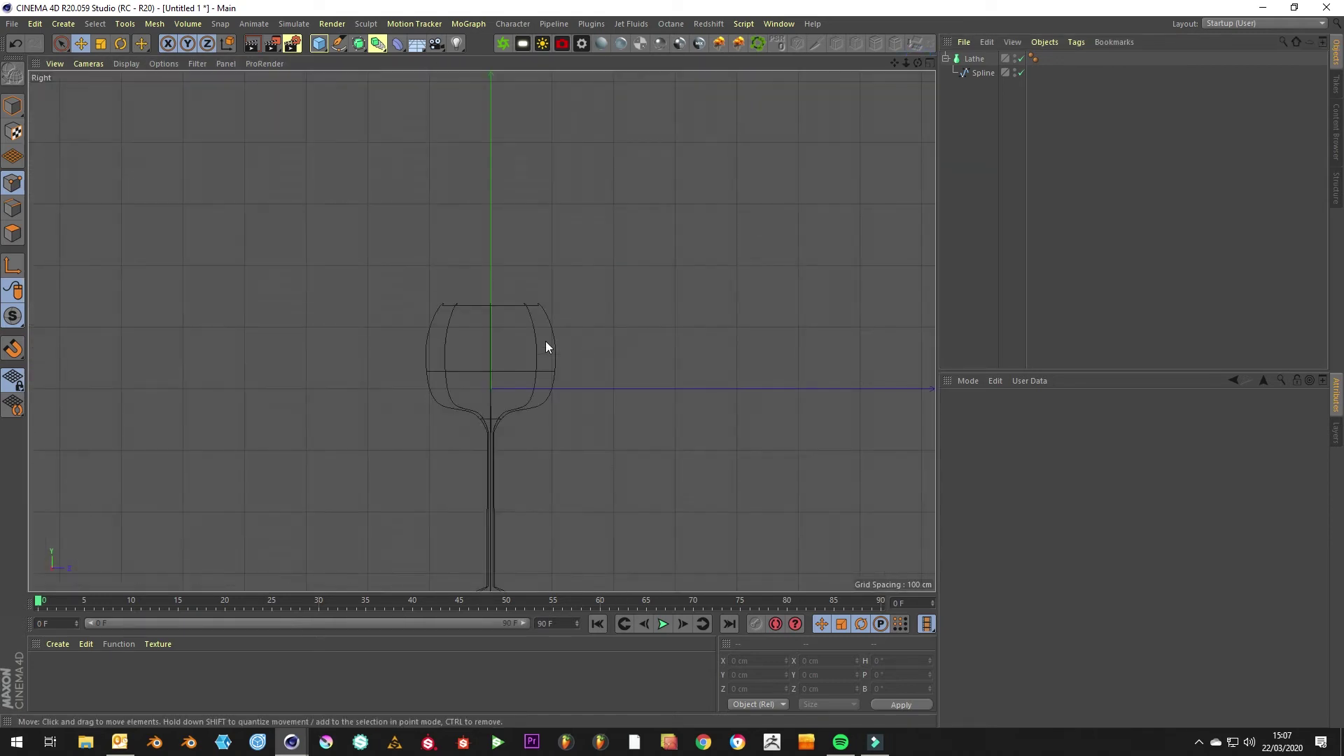
click(979, 73)
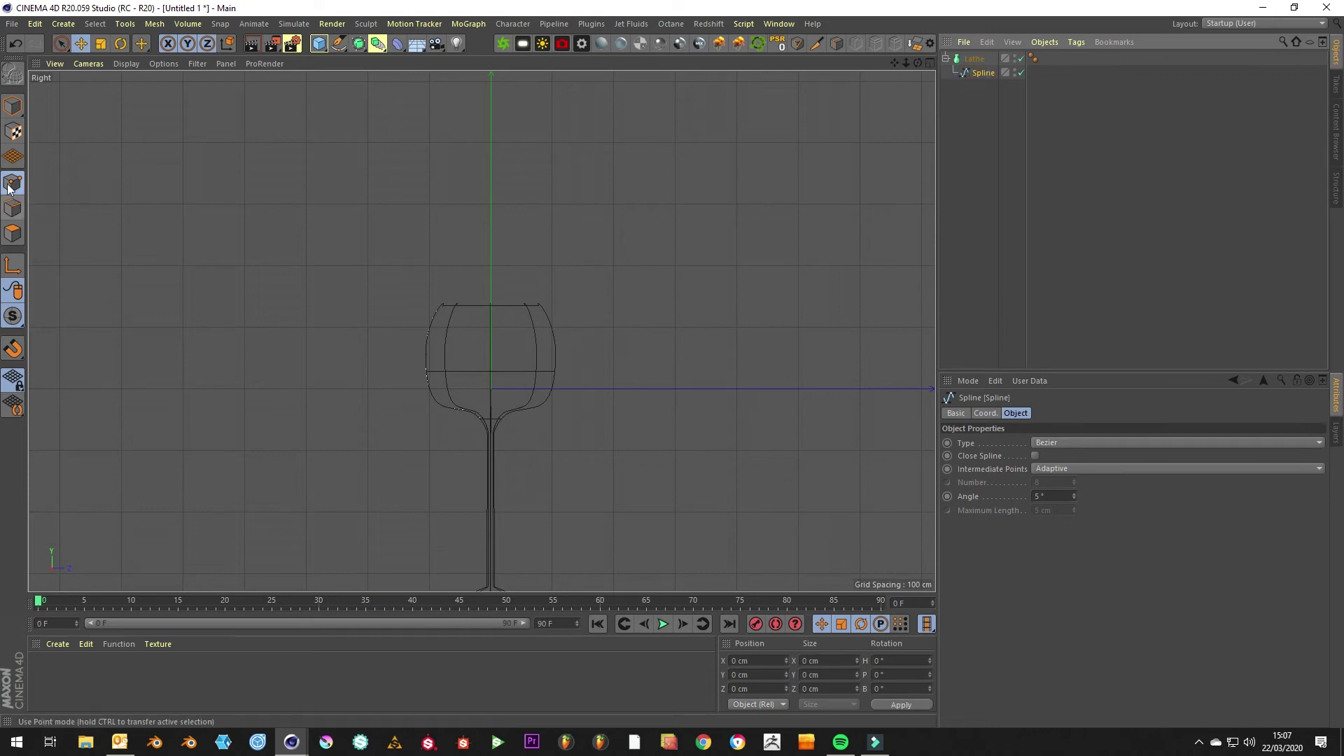
drag(894, 62, 925, 4)
scroll(607, 389, up, 3)
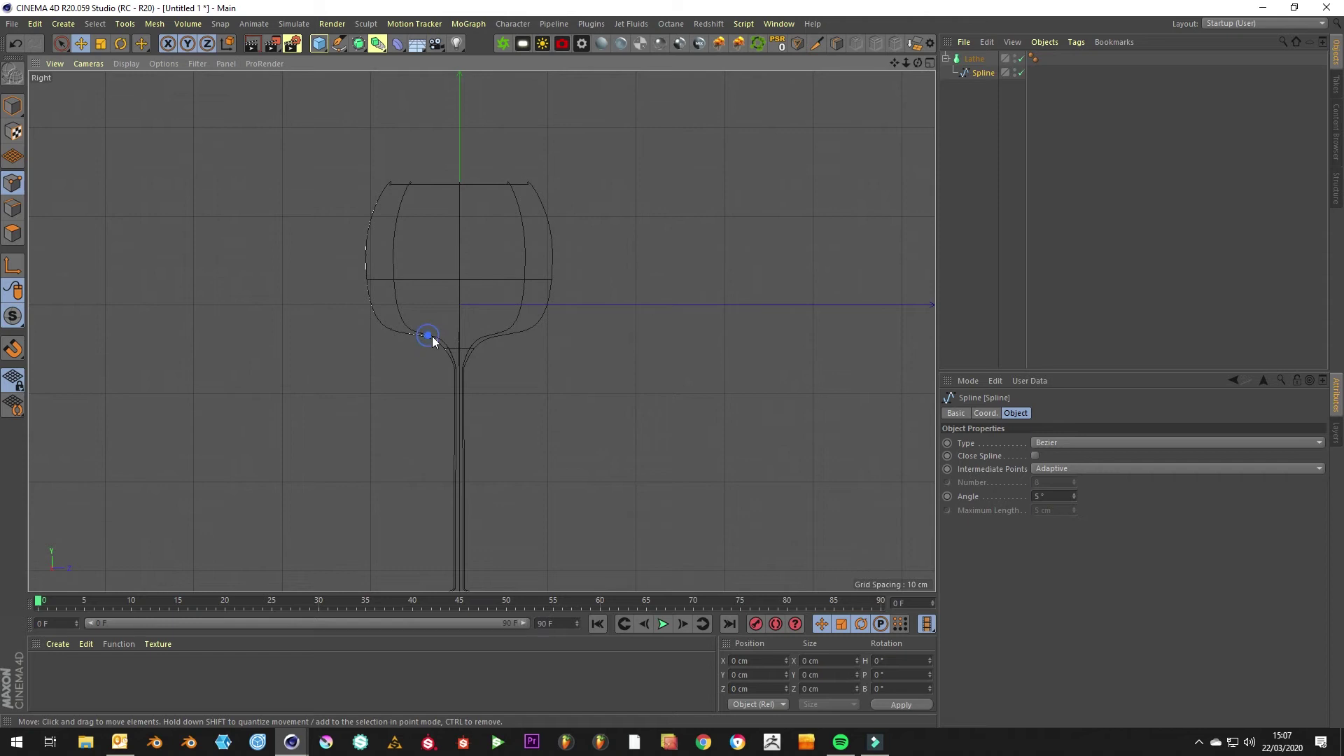
click(433, 339)
click(455, 368)
drag(504, 370, 498, 341)
click(441, 340)
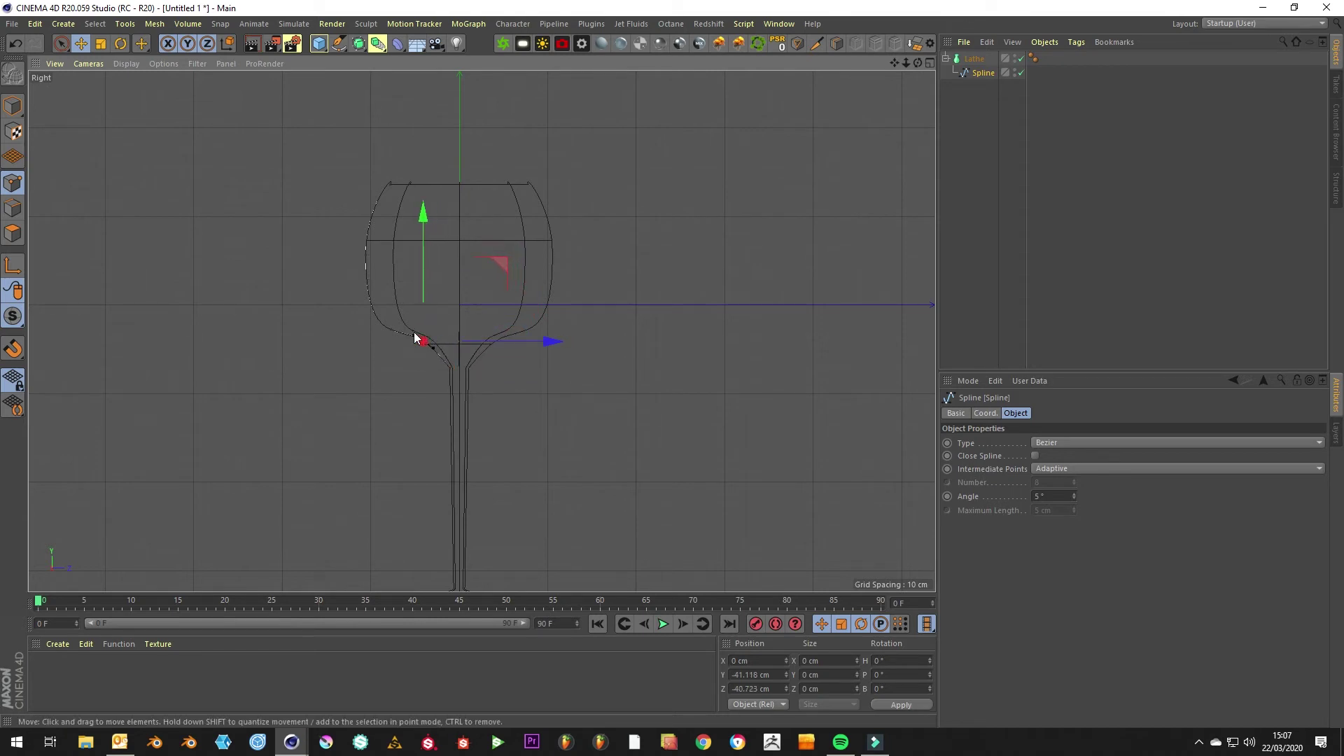
drag(413, 340, 376, 319)
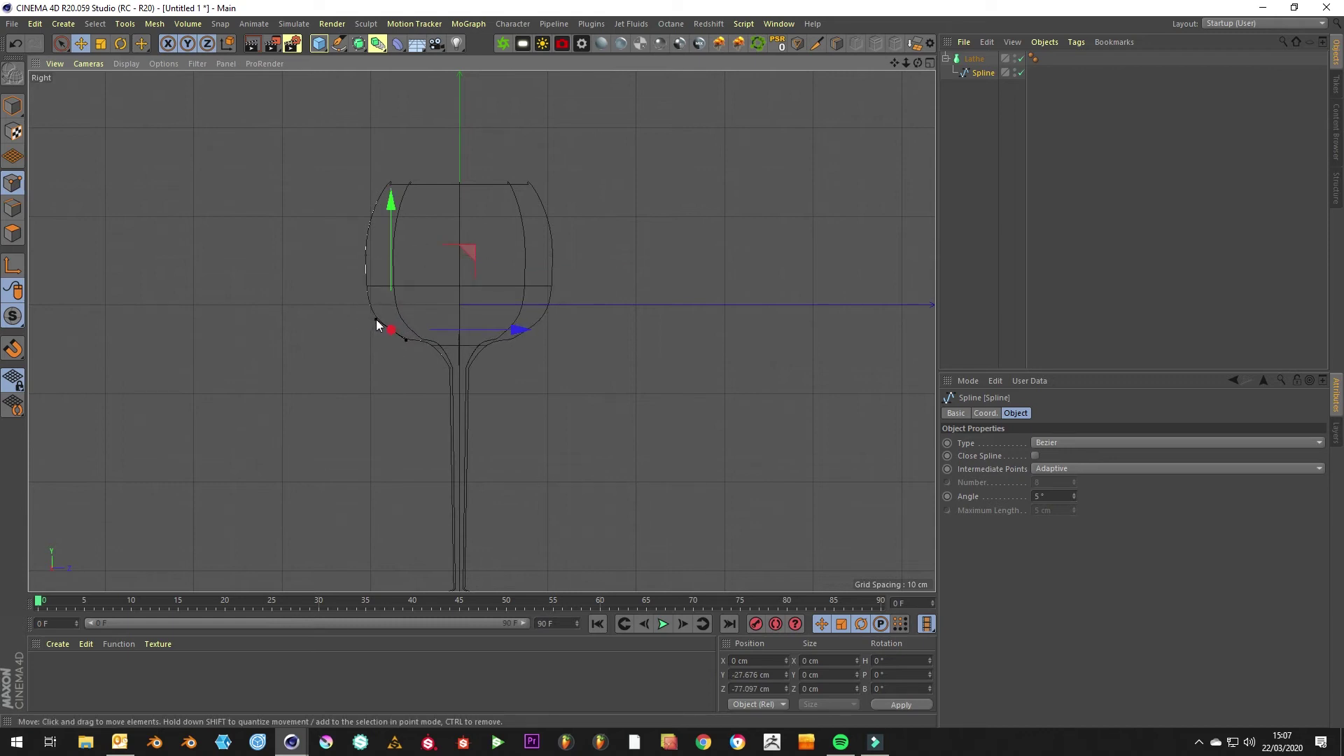
drag(476, 333, 480, 336)
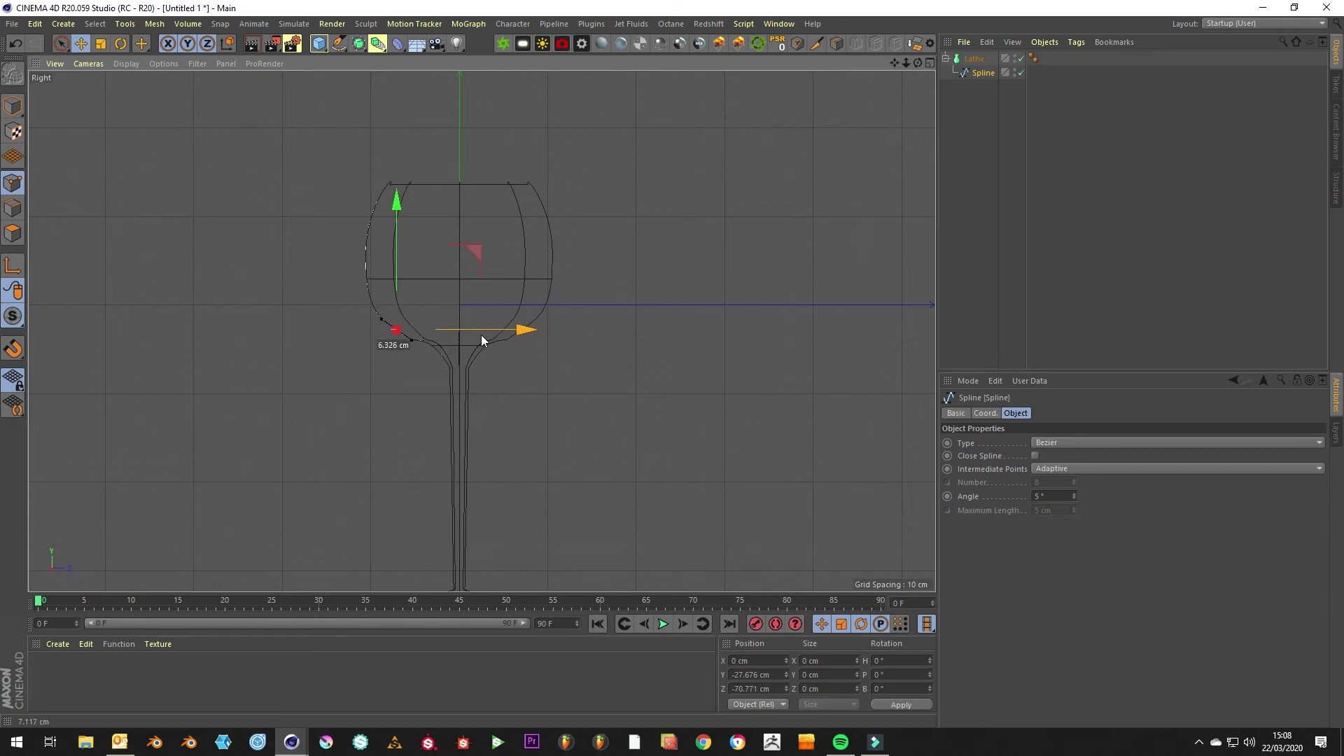
Step: Raise the bowl's top points higher and outward, and straighten the left bowl side
click(390, 184)
drag(392, 140, 390, 109)
drag(439, 154, 401, 111)
click(365, 255)
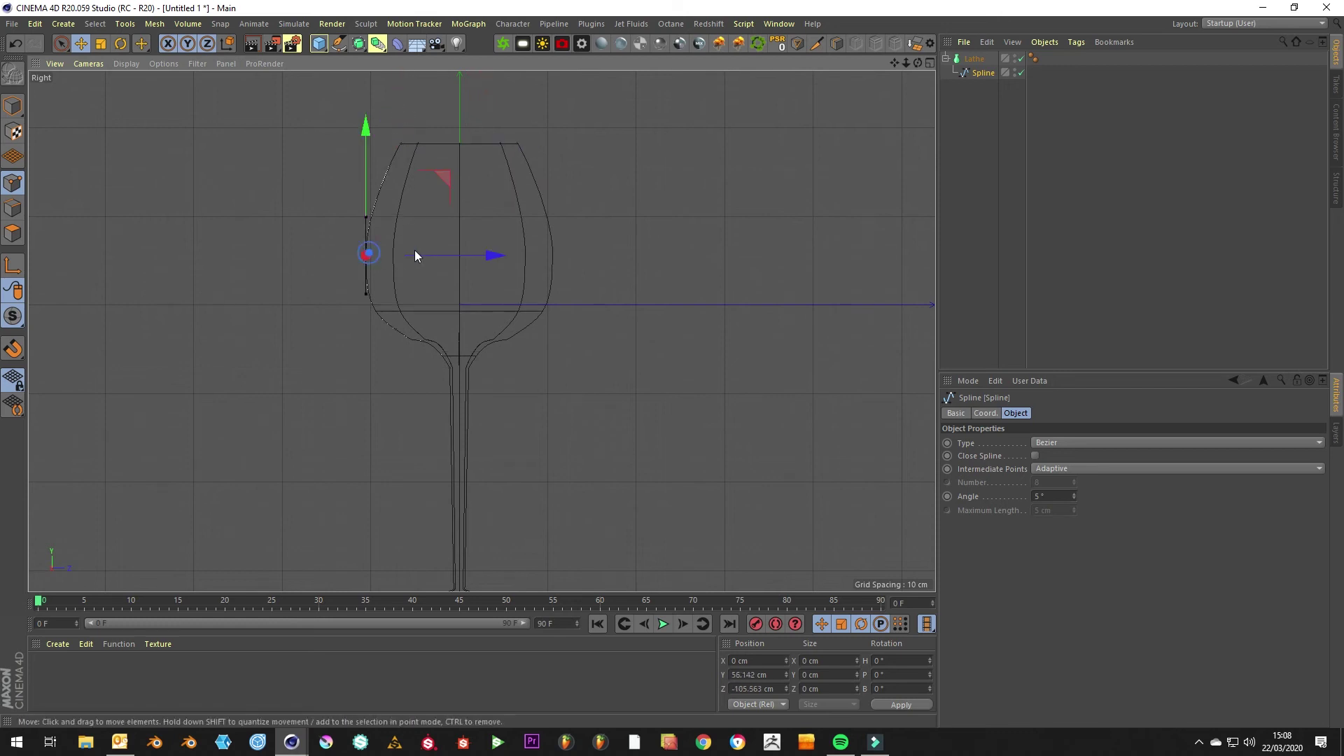
drag(445, 256, 451, 258)
Step: In the maximised Perspective view, adjust two lower-bowl tangents and nudge the neck point down and inward
middle_click(674, 315)
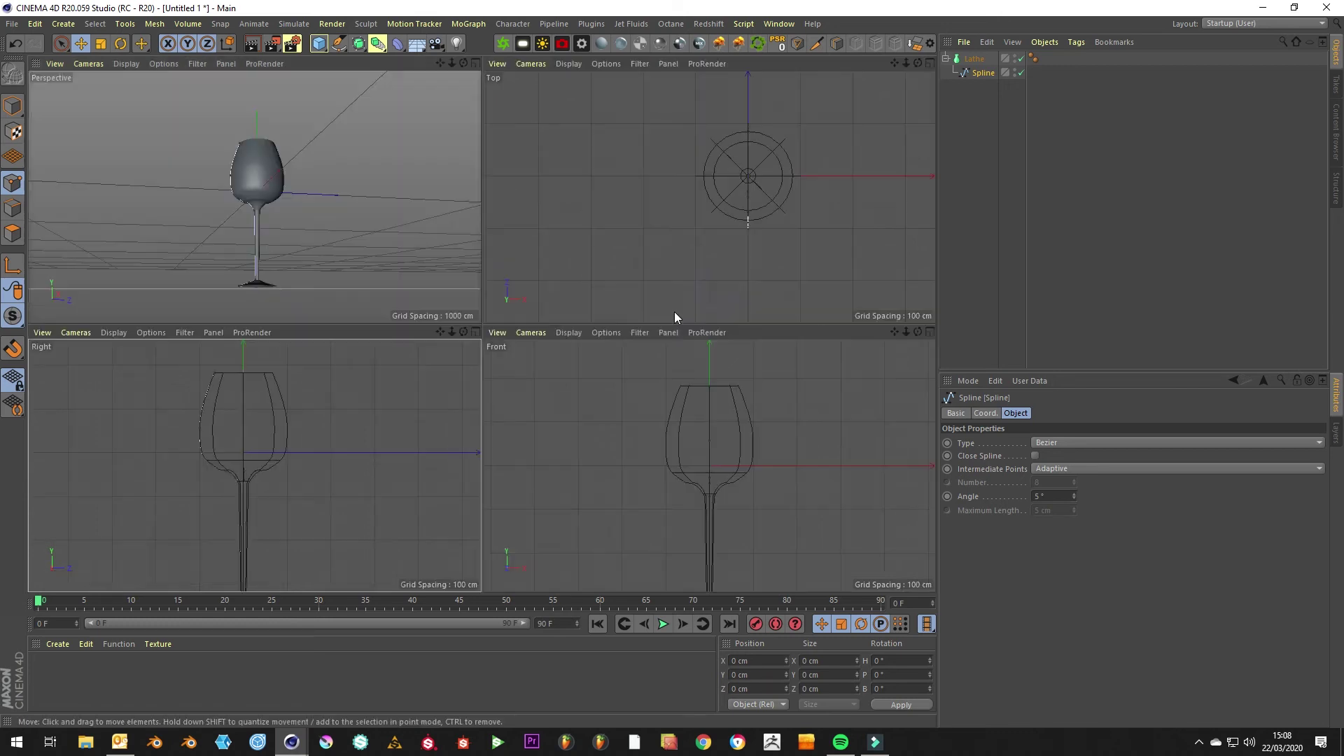
middle_click(384, 270)
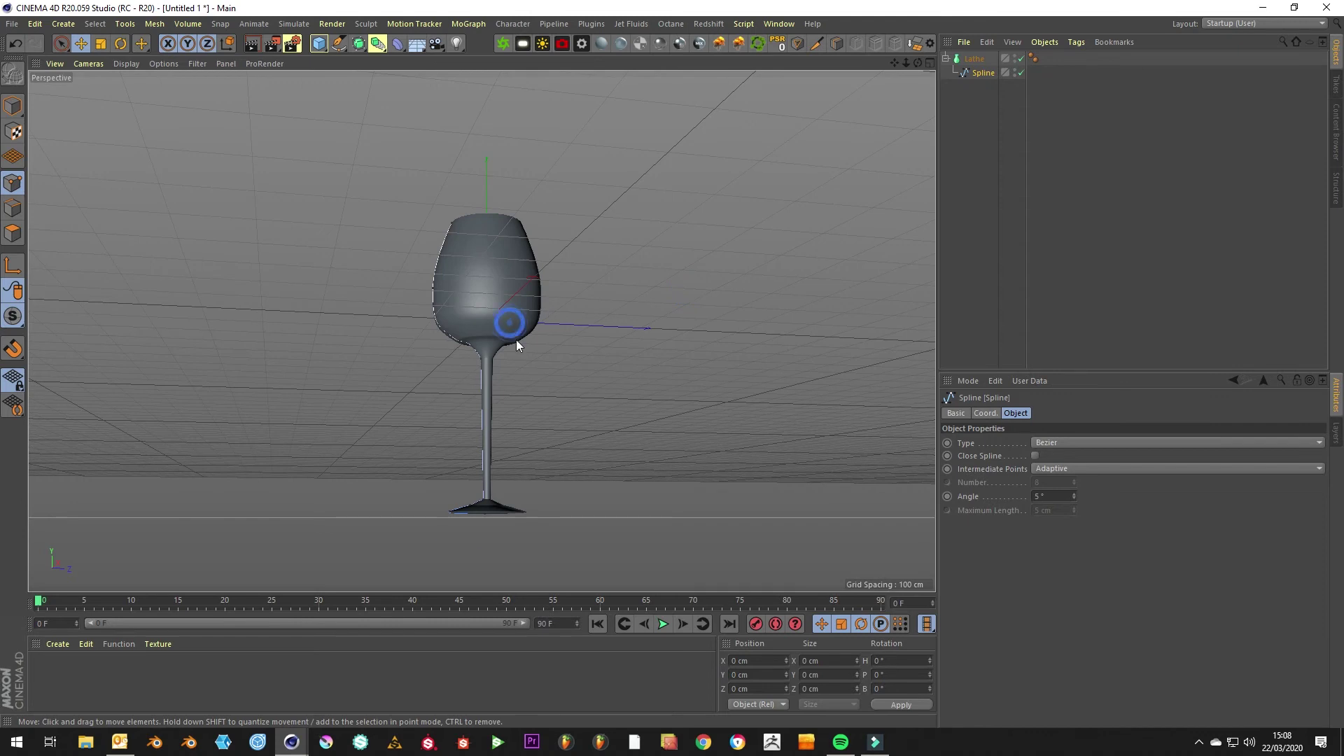
scroll(515, 339, up, 6)
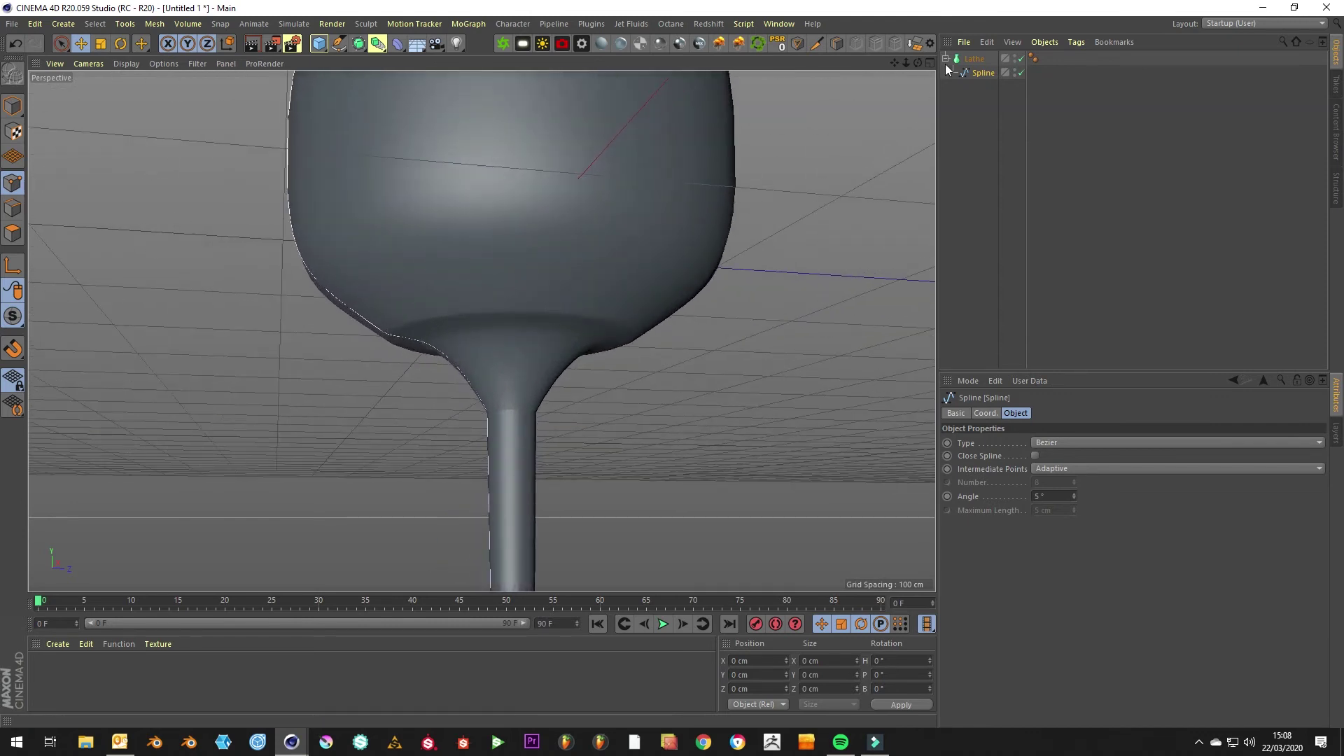
drag(917, 63, 564, 296)
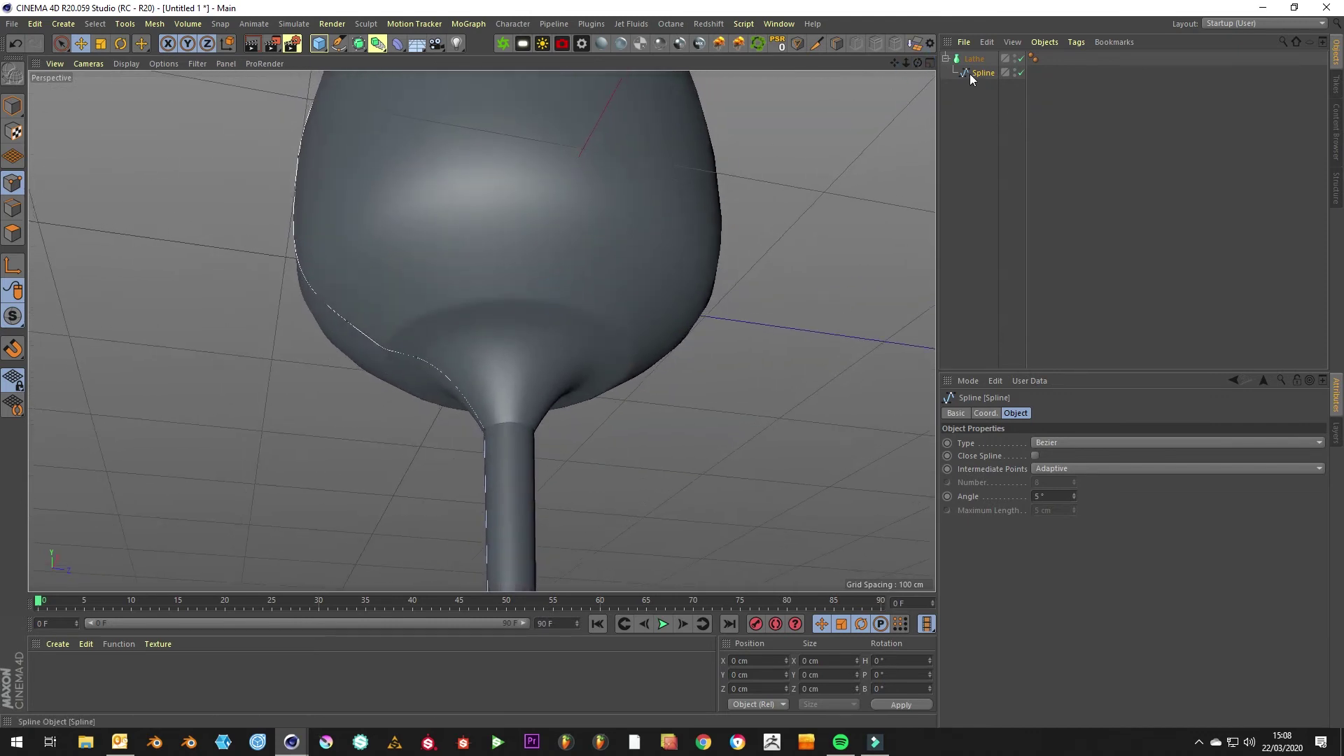
click(417, 358)
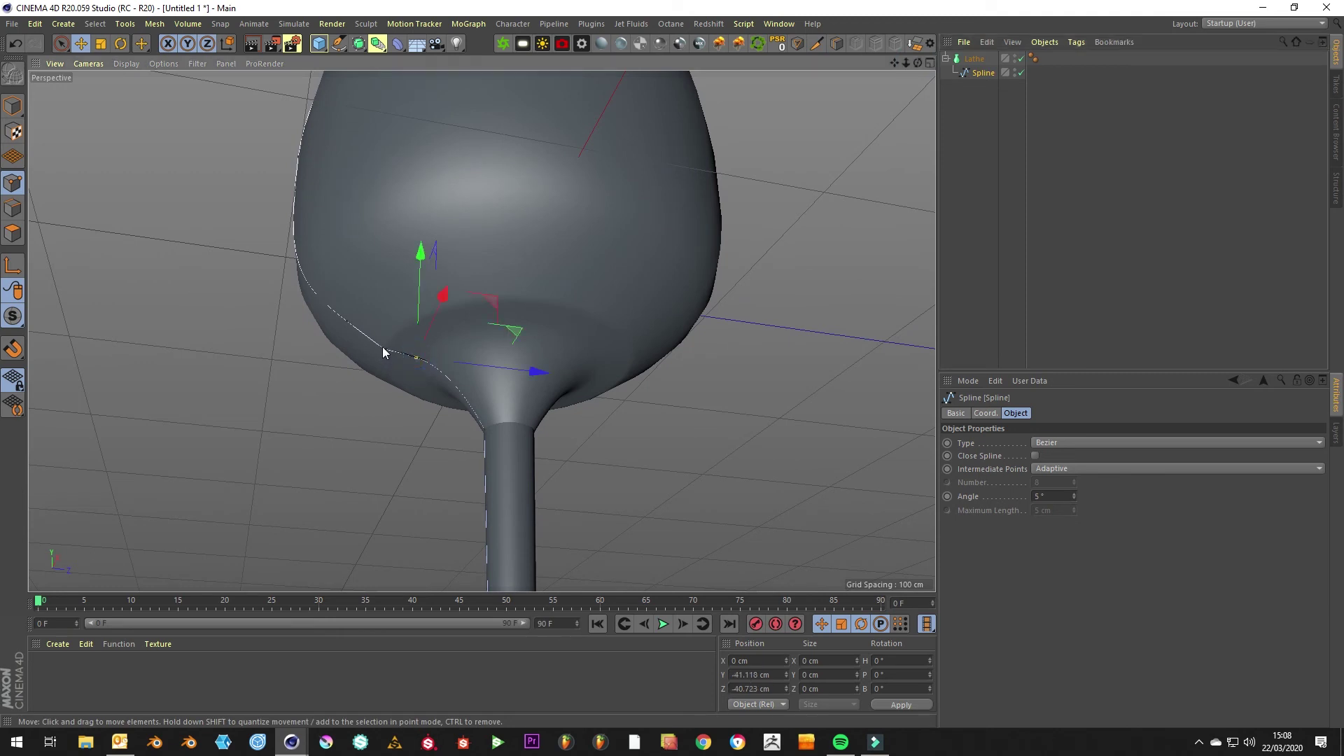
mouse_move(382, 346)
mouse_down()
mouse_move(395, 341)
mouse_move(389, 366)
mouse_move(443, 353)
mouse_move(420, 389)
mouse_move(382, 343)
mouse_move(387, 361)
mouse_move(399, 351)
mouse_up()
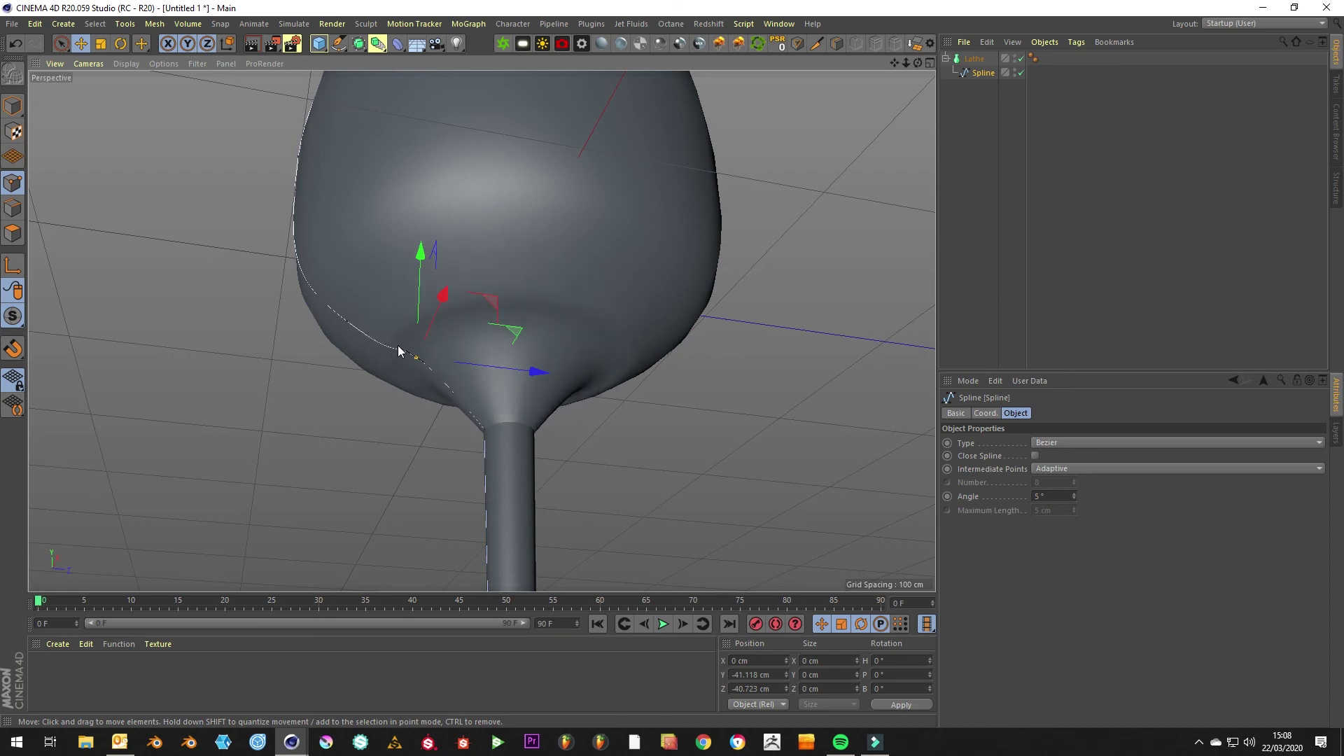
click(347, 321)
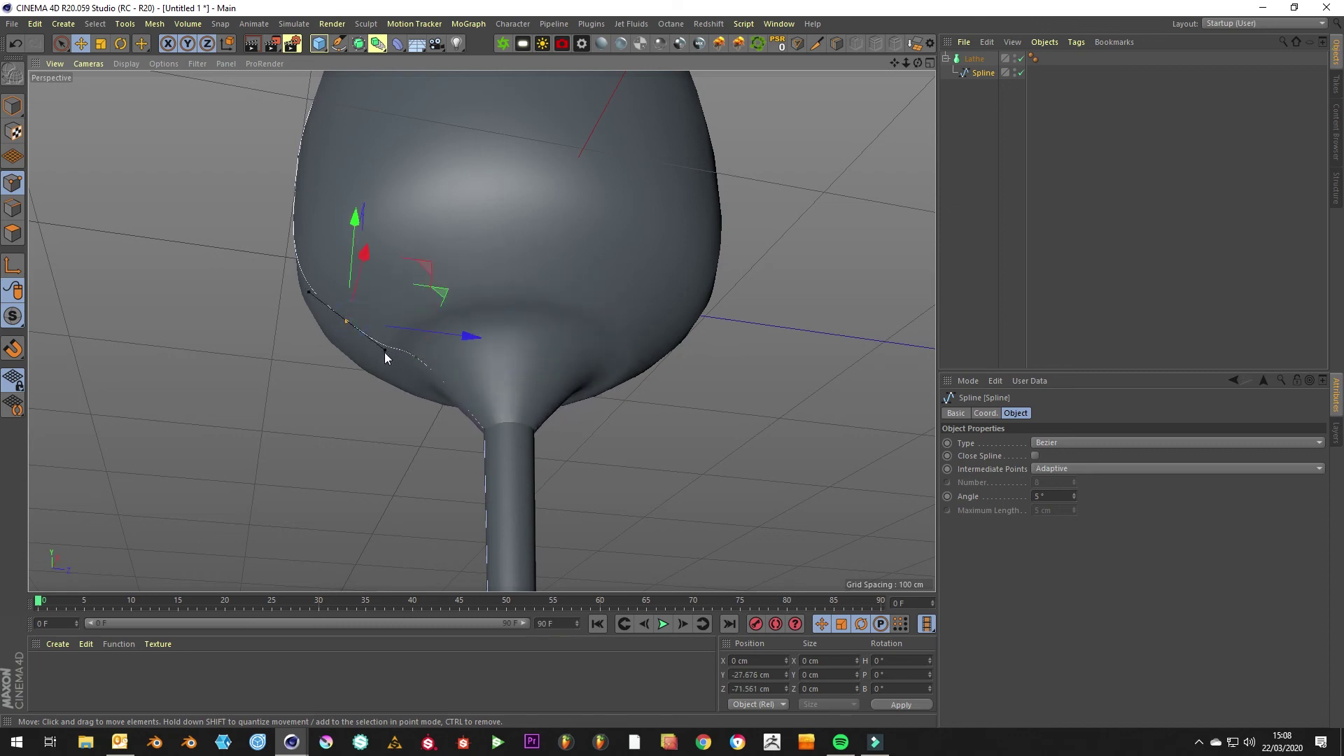
drag(384, 350, 372, 333)
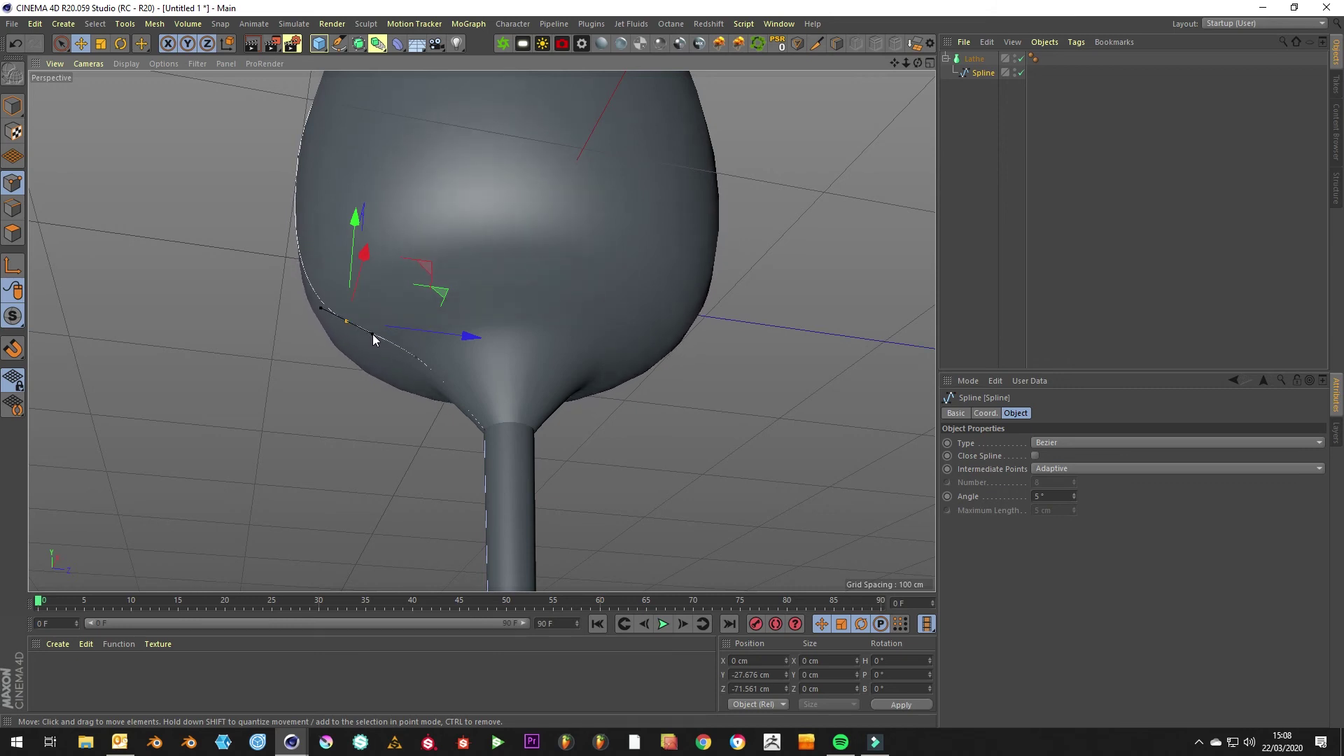
click(485, 428)
drag(485, 429, 480, 434)
Step: Change the profile spline's Type to B-Spline
click(1060, 444)
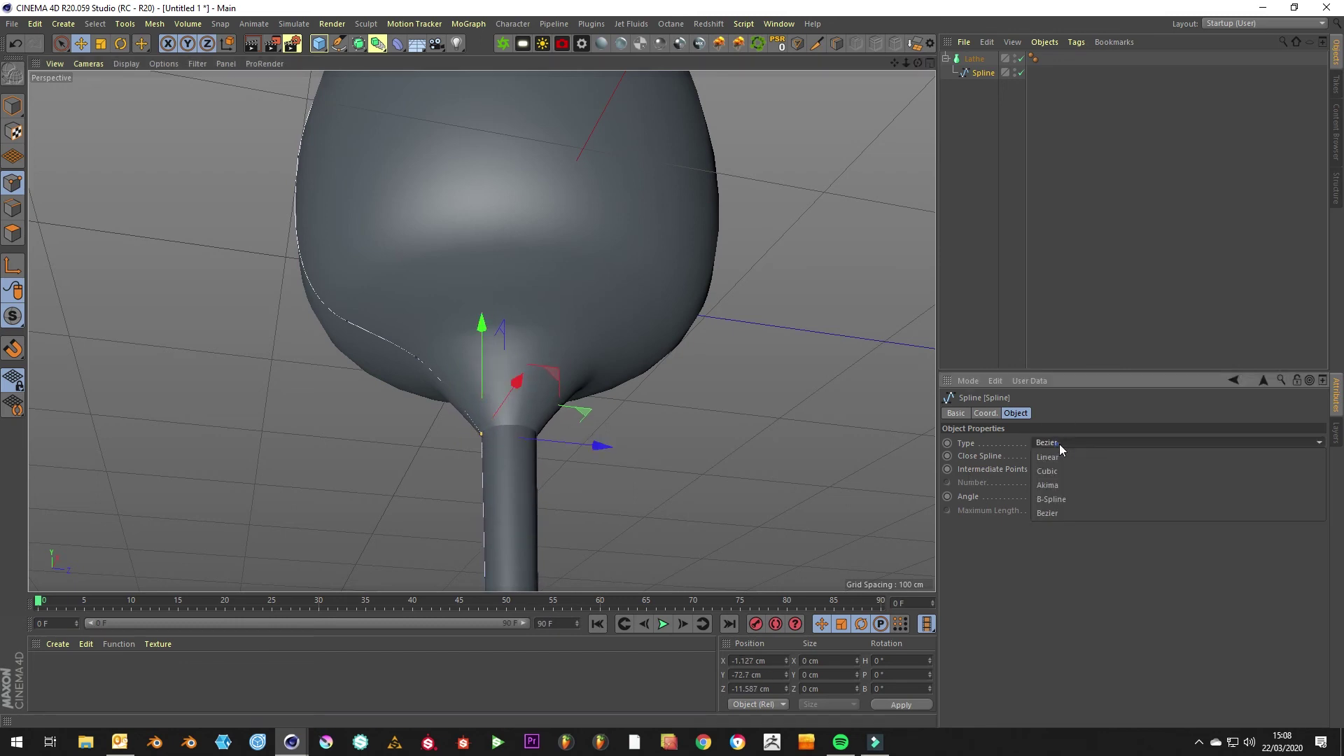
click(1058, 499)
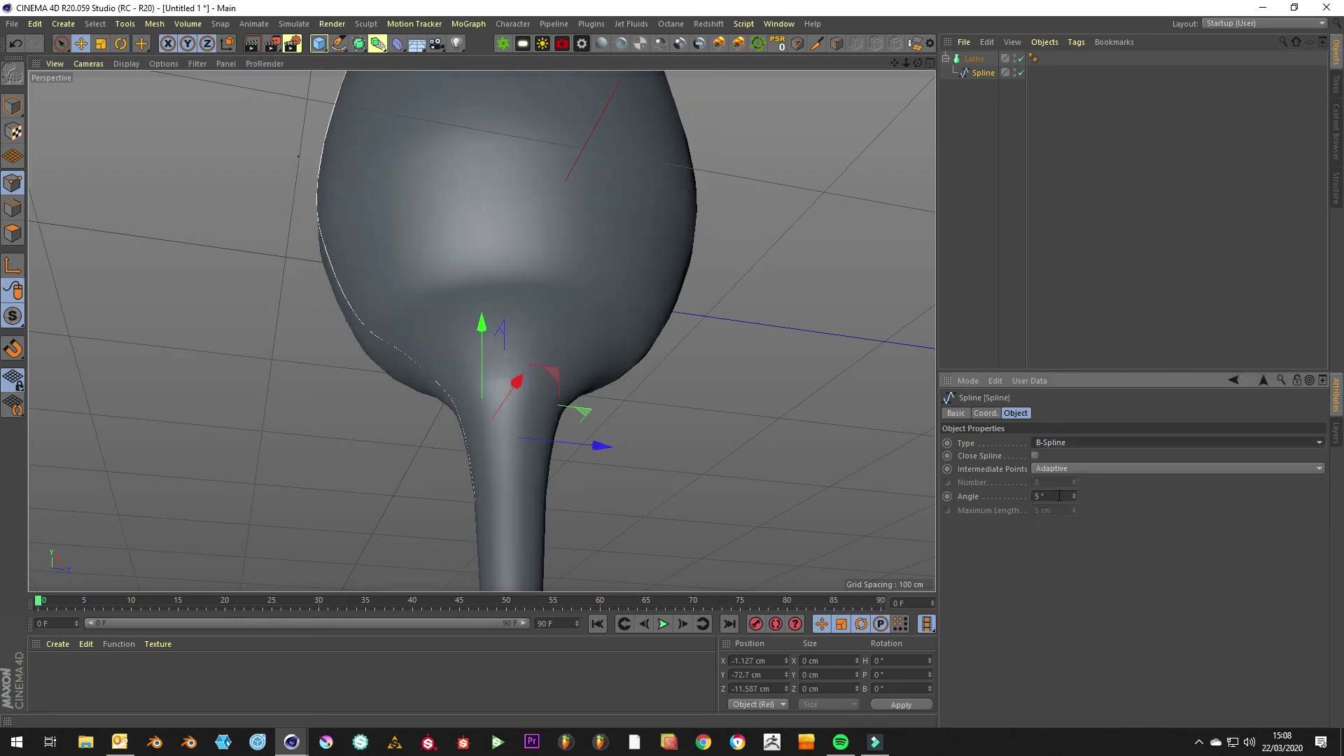
scroll(934, 83, down, 8)
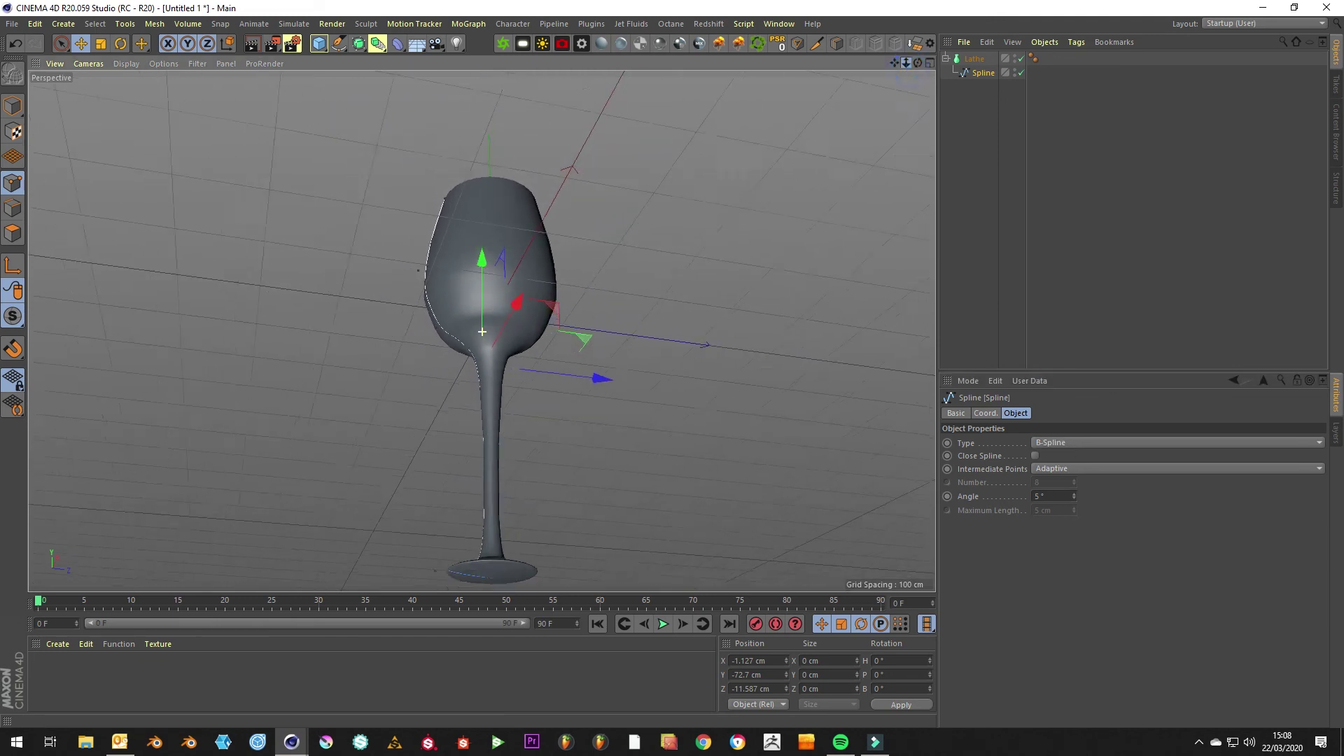
drag(917, 63, 779, 240)
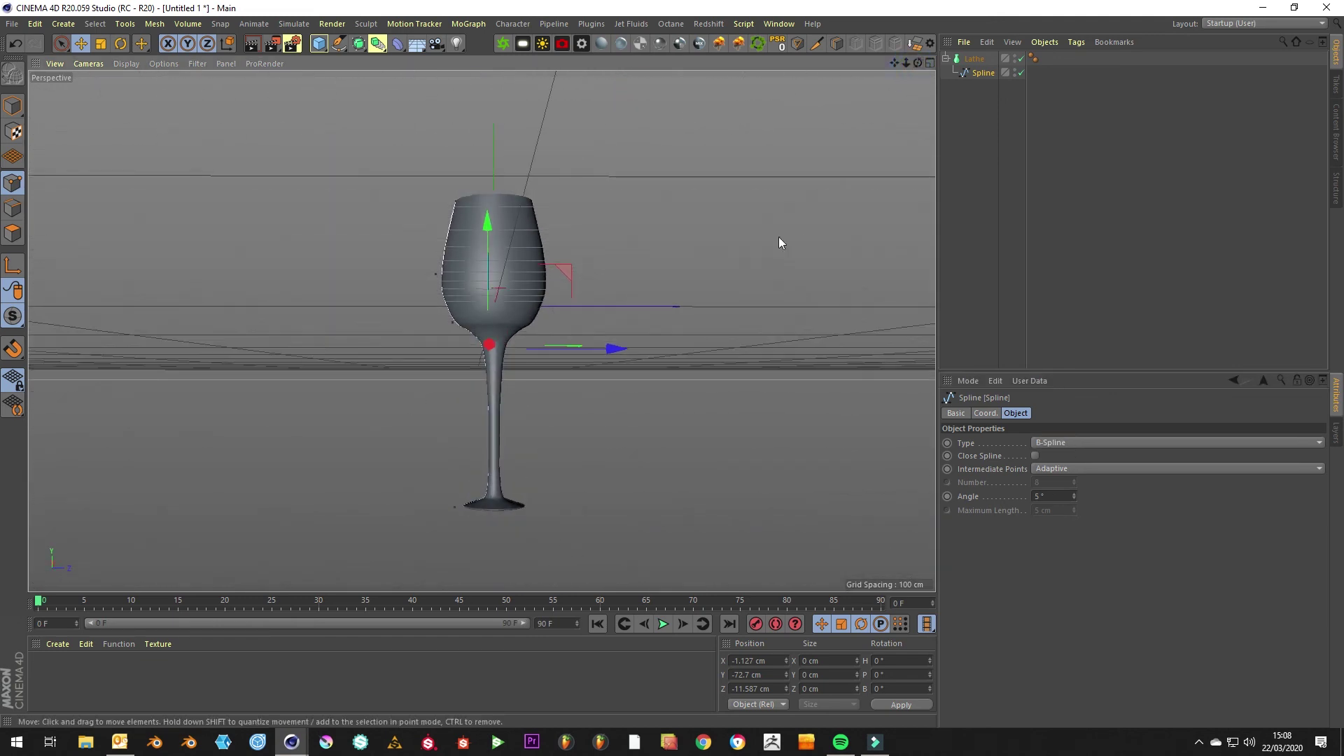
Step: Move the foot's bottom point outward and lower to widen the base
click(455, 505)
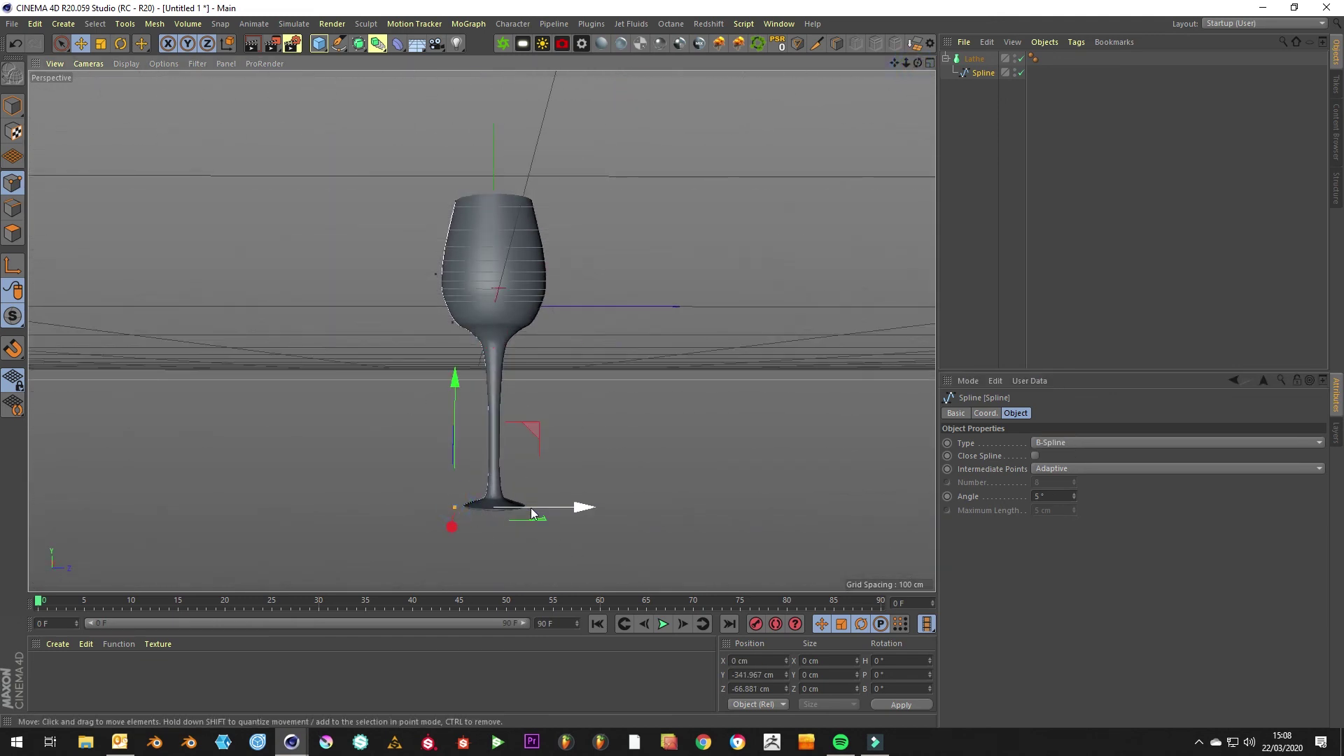
drag(531, 508, 502, 524)
drag(431, 443, 422, 453)
drag(552, 514, 566, 515)
Step: Shift the bowl-stem point slightly outward, then deselect it
click(484, 343)
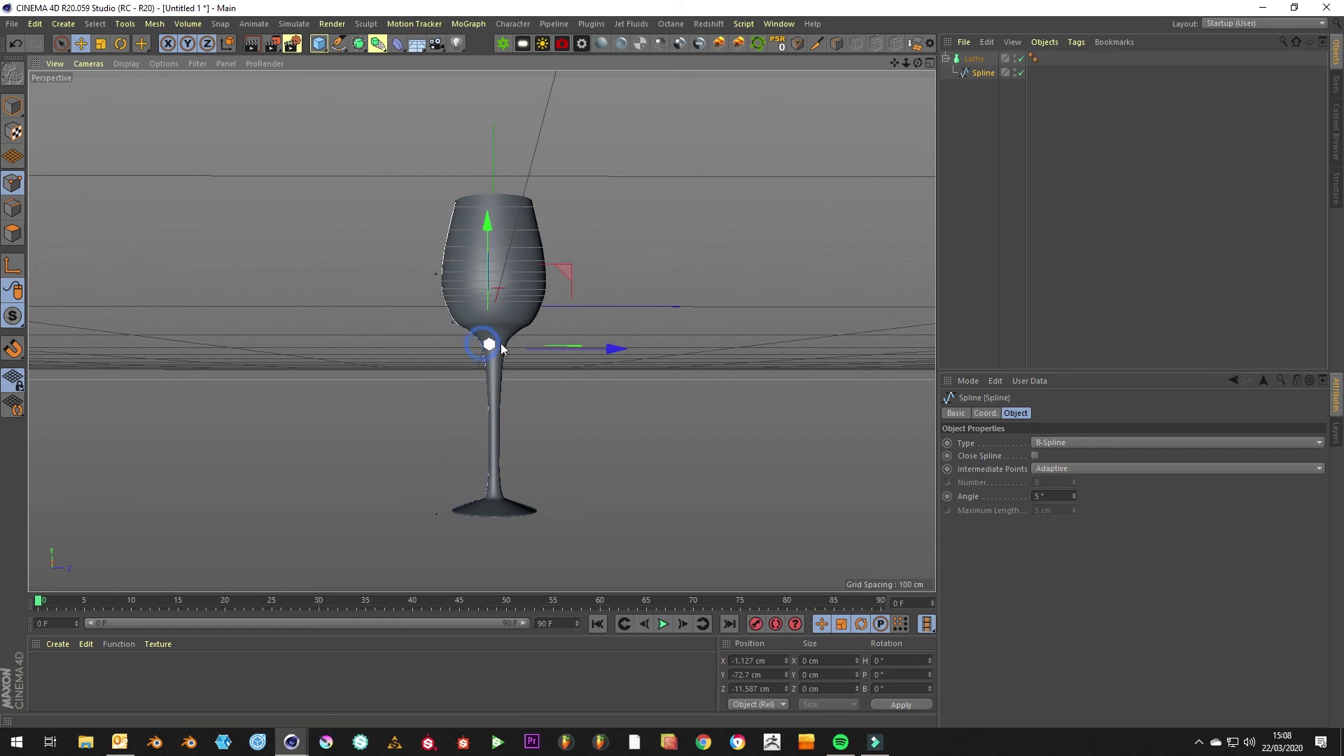
scroll(475, 343, up, 5)
scroll(462, 342, up, 4)
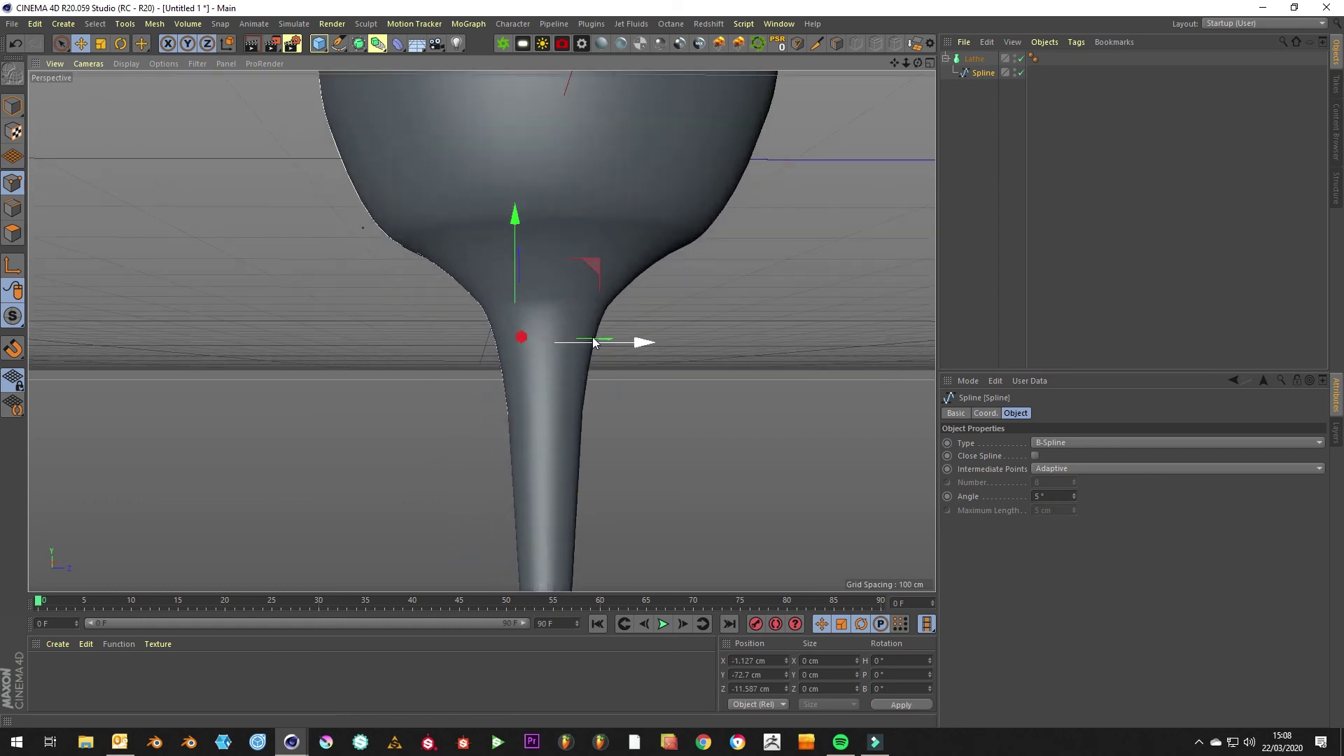
drag(591, 339, 595, 343)
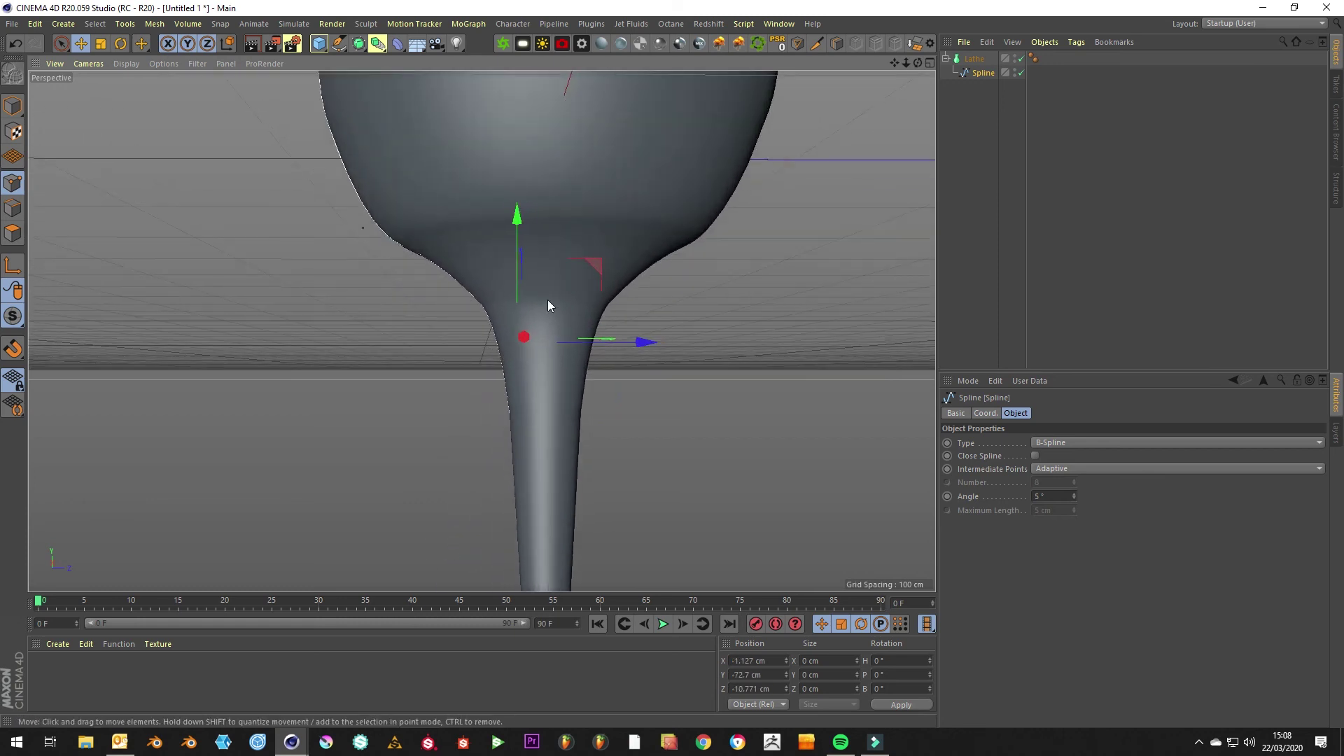
click(403, 245)
scroll(691, 276, down, 10)
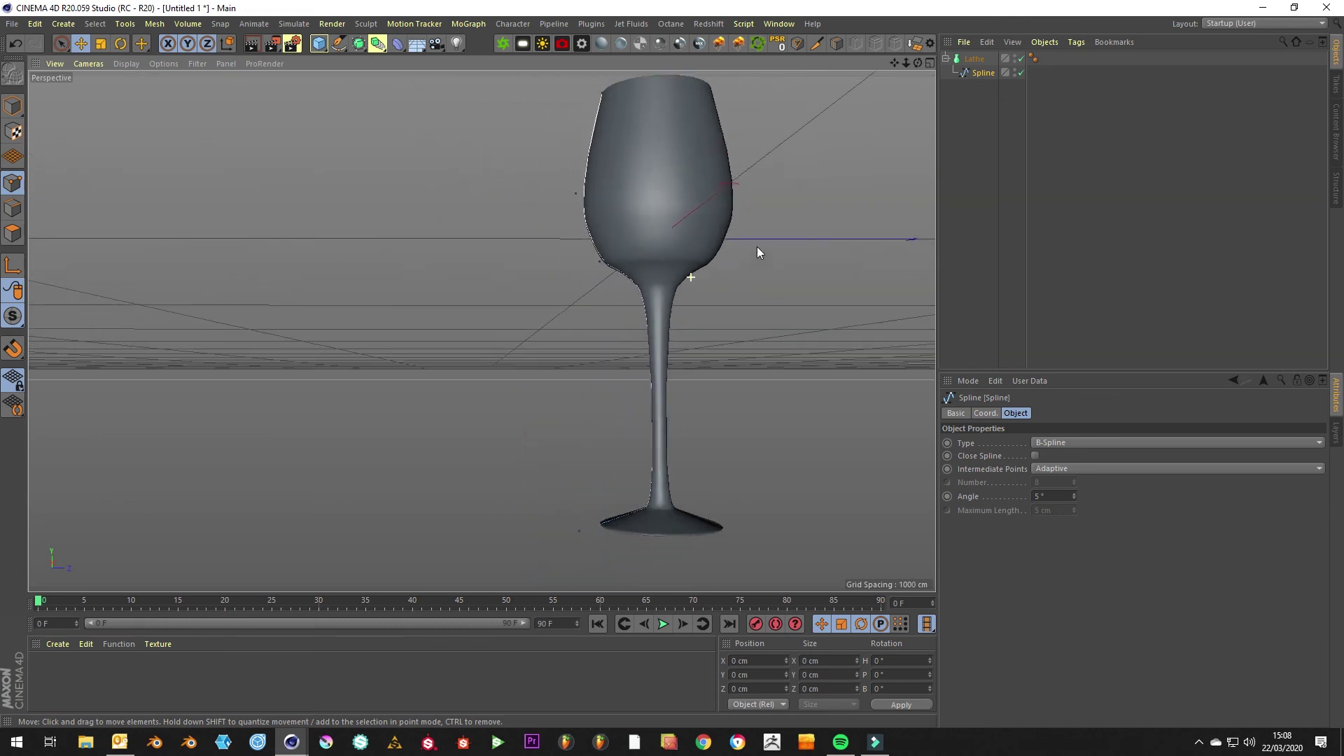
drag(906, 66, 935, 64)
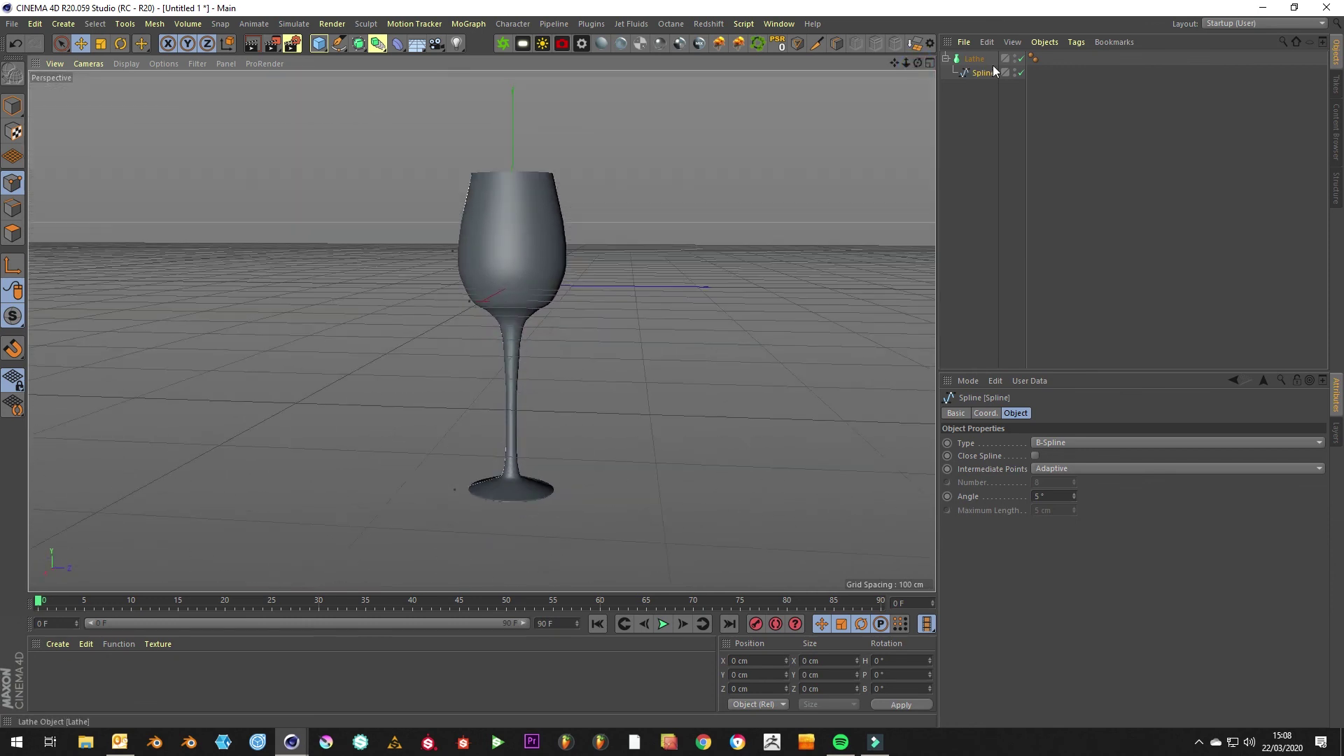
click(1020, 59)
click(1020, 59)
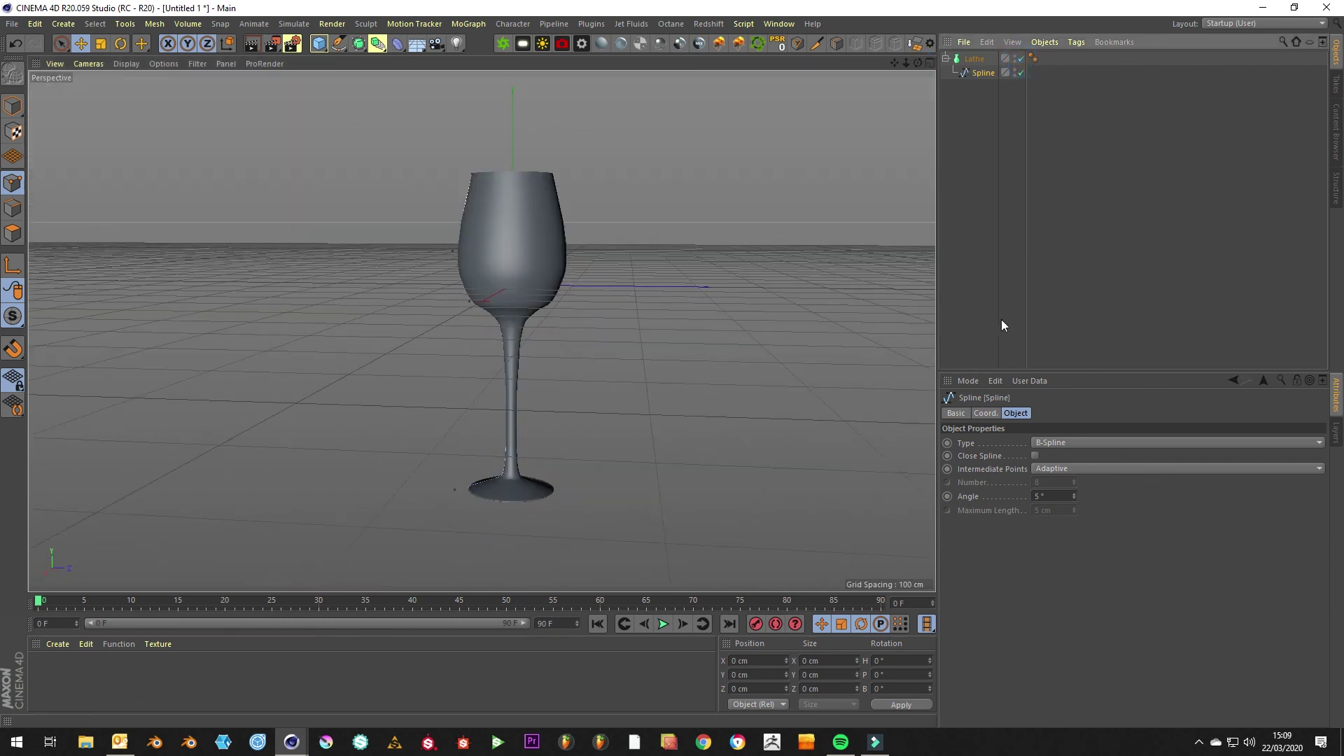
click(1073, 263)
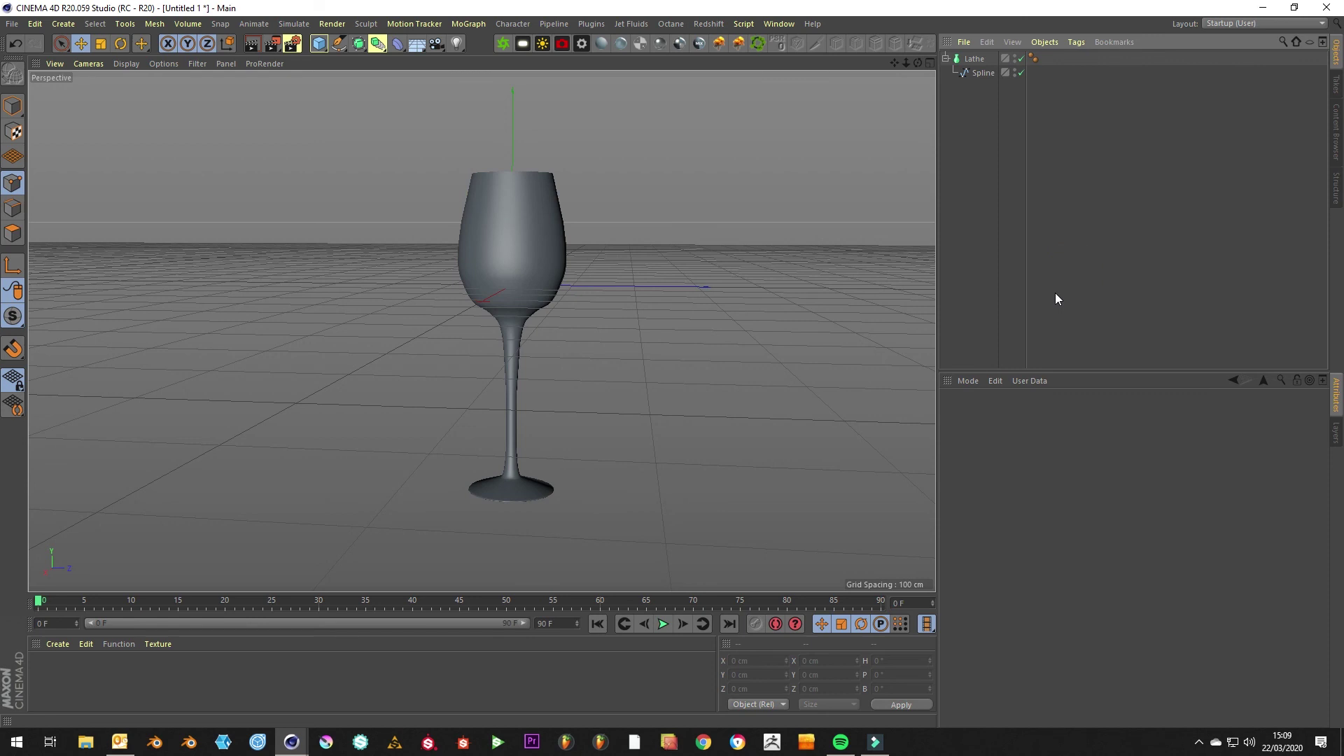